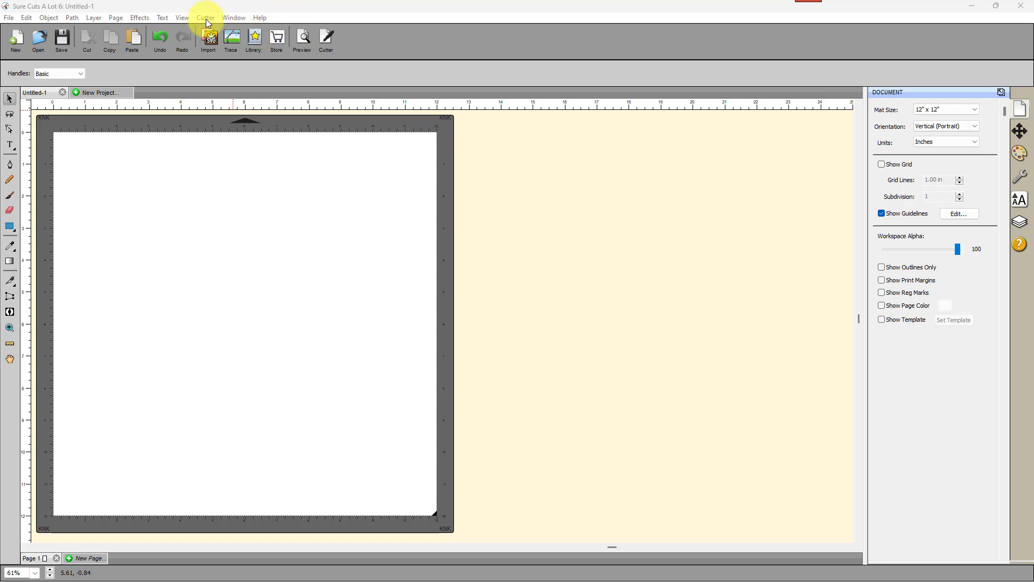
Step: Add the Silhouette CAMEO 4 to My Cutters, then view its cut settings without cutting
{"action": "left_click", "coordinate": [205, 18]}
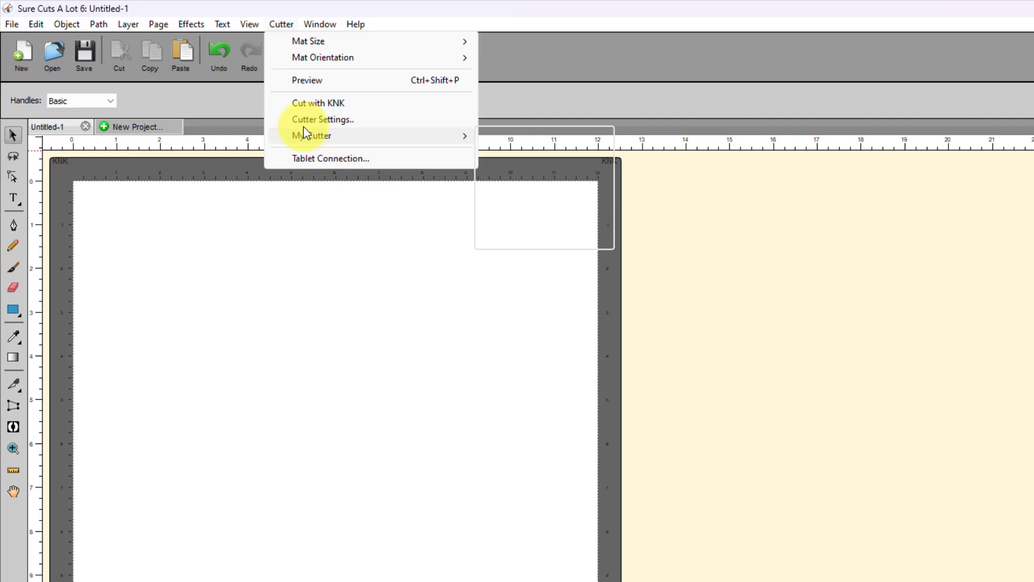
{"action": "mouse_move", "coordinate": [418, 138]}
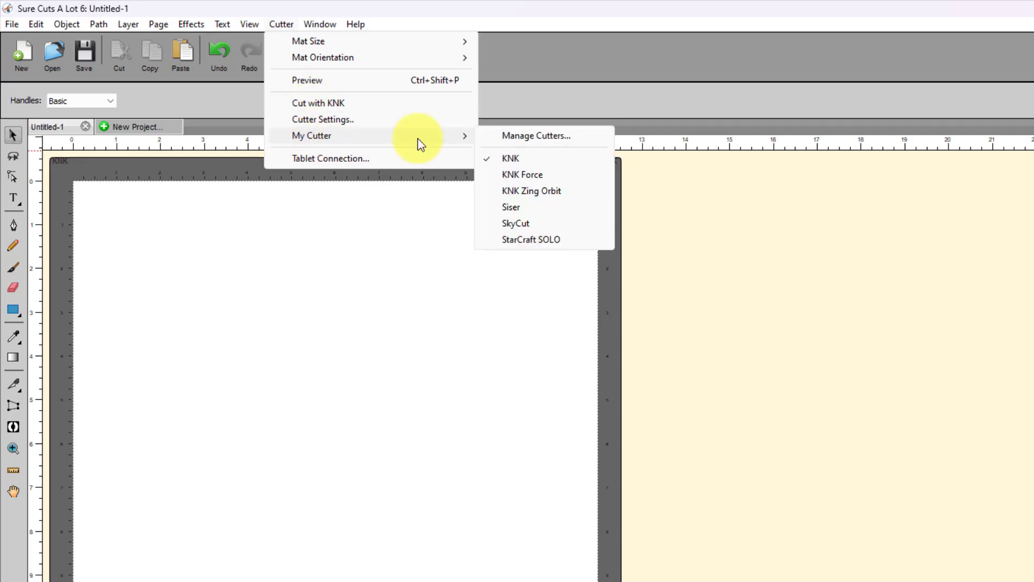
{"action": "left_click", "coordinate": [517, 135]}
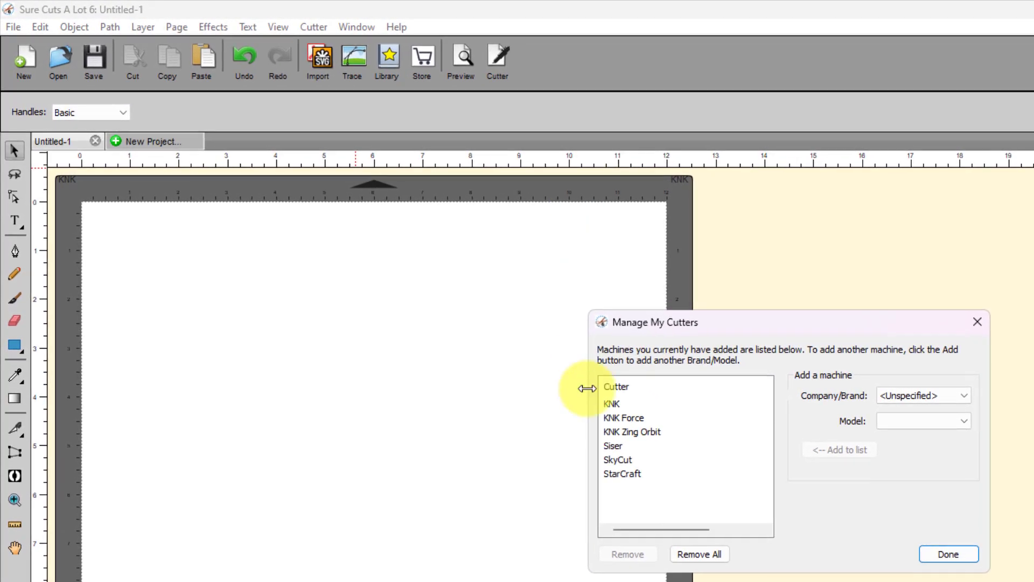
{"action": "left_click", "coordinate": [967, 395]}
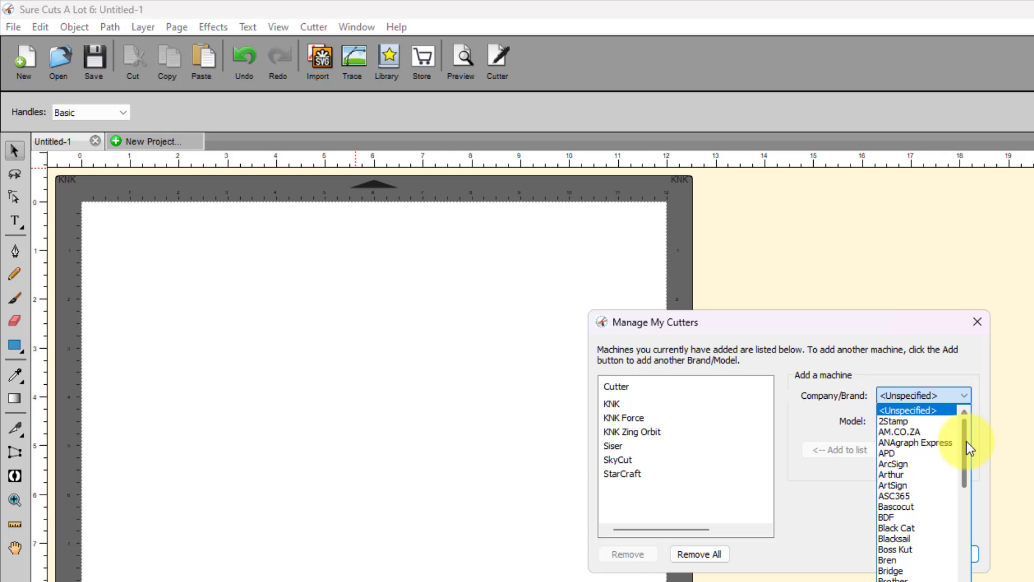
{"action": "left_click_drag", "start_coordinate": [967, 441], "coordinate": [963, 581]}
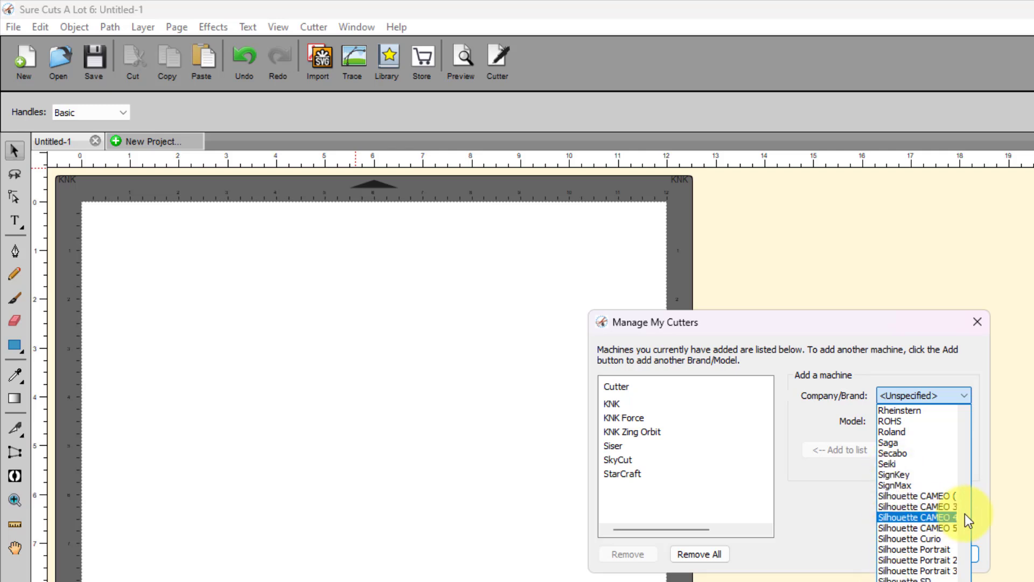
{"action": "left_click", "coordinate": [920, 517]}
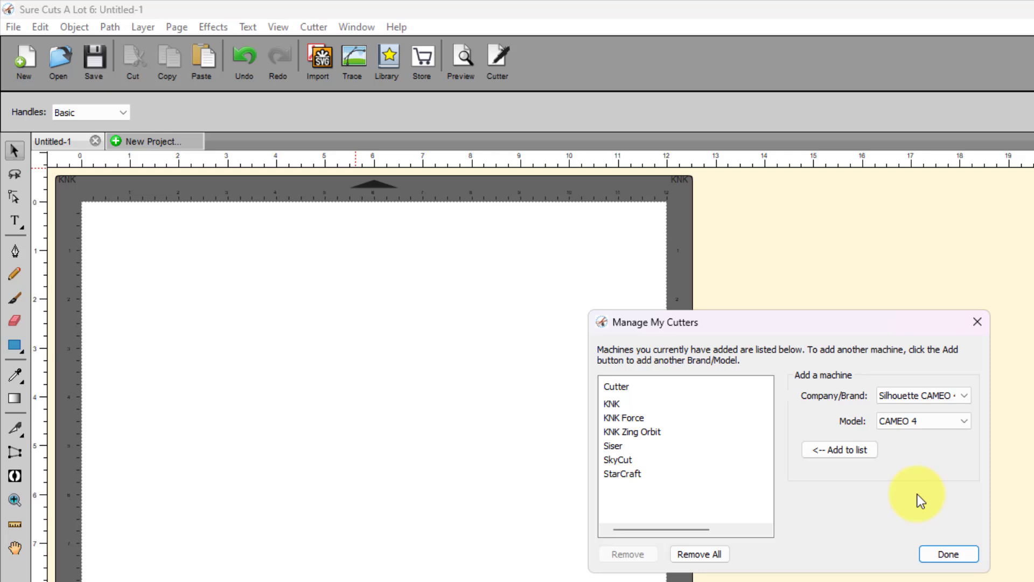
{"action": "left_click", "coordinate": [835, 451]}
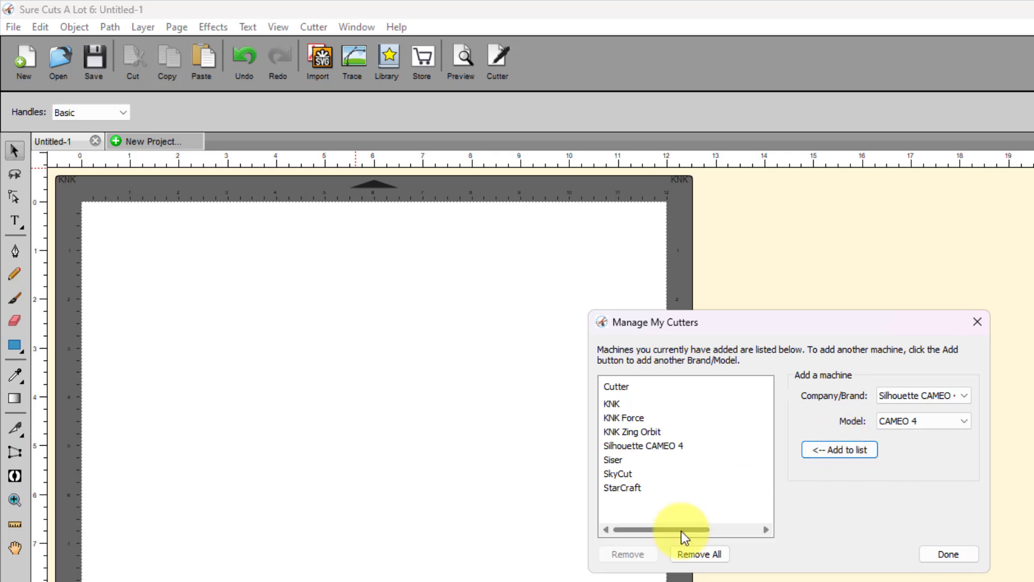
{"action": "left_click", "coordinate": [953, 554]}
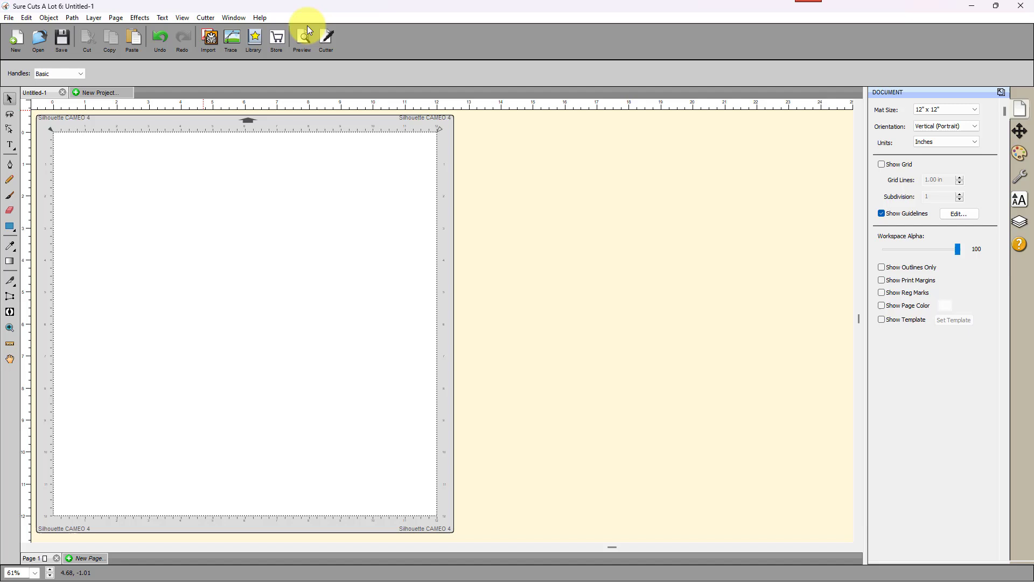
{"action": "left_click", "coordinate": [320, 37]}
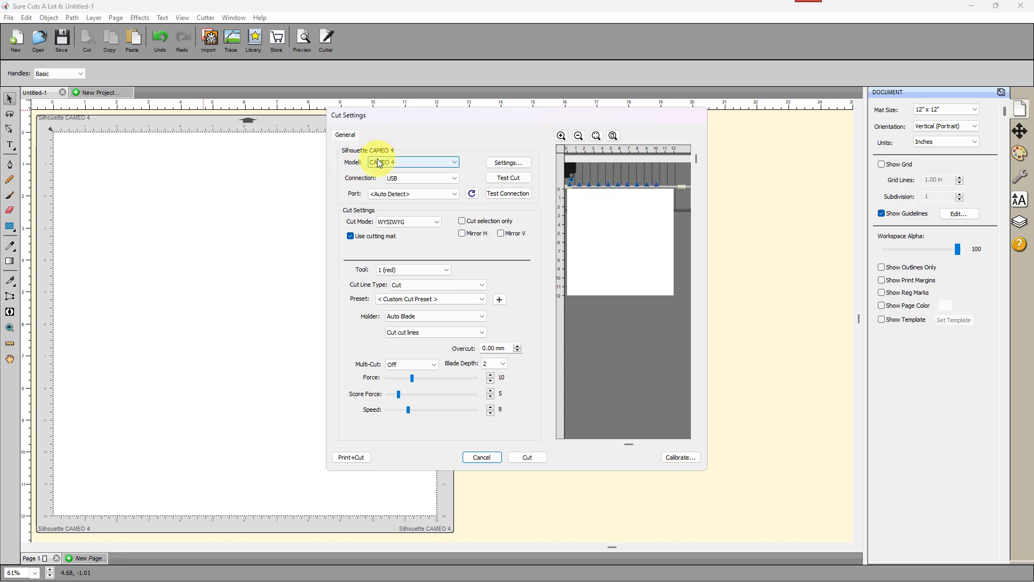
{"action": "left_click", "coordinate": [489, 460]}
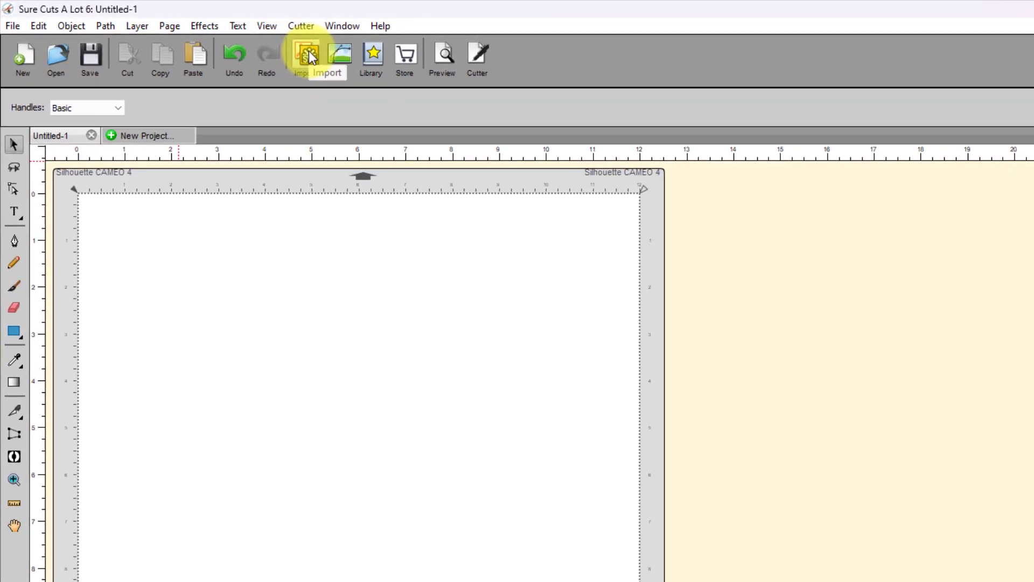
Step: Import Test Box.svg from the Desktop onto the mat
{"action": "left_click", "coordinate": [309, 51]}
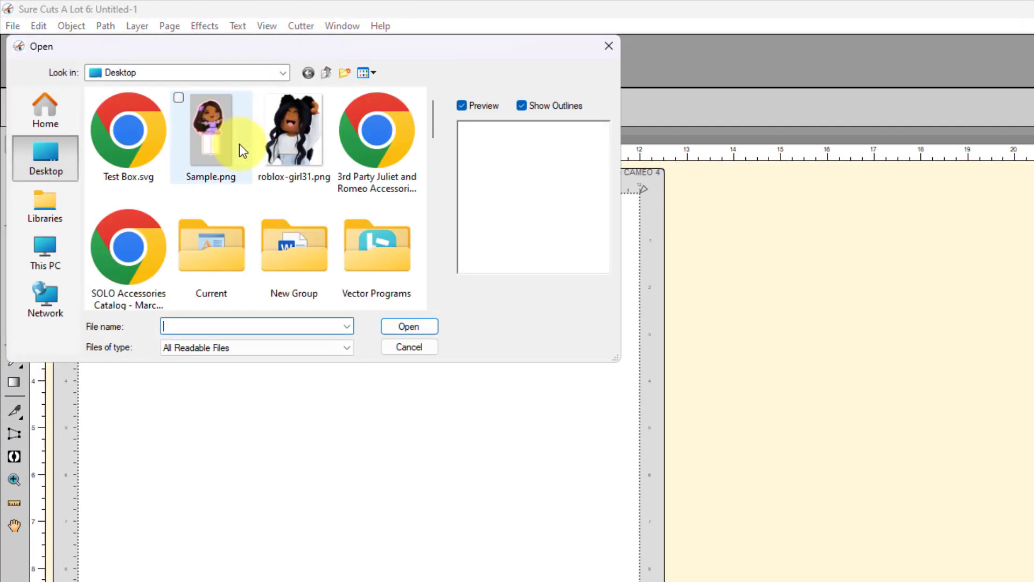
{"action": "left_click", "coordinate": [107, 113]}
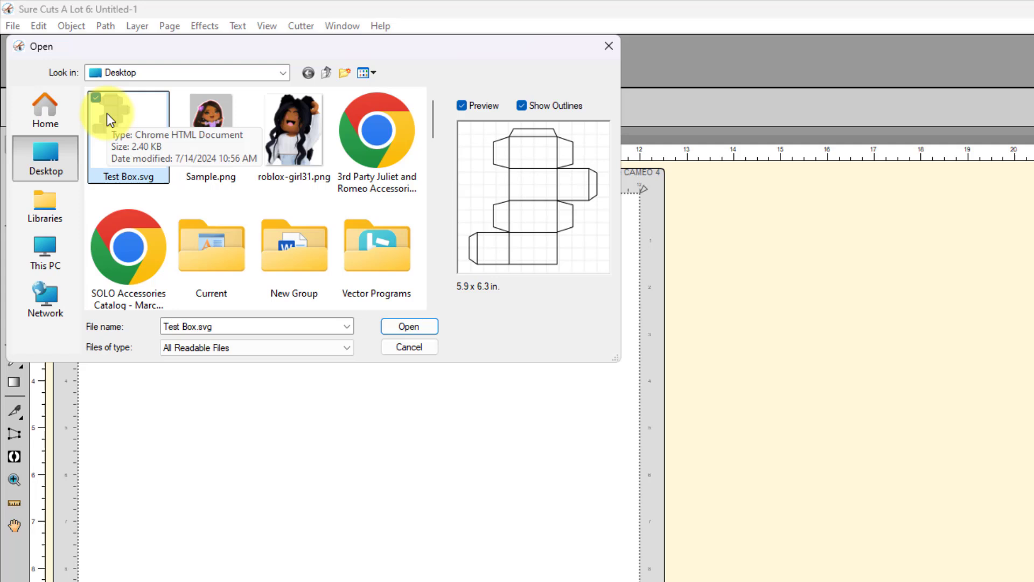
{"action": "left_click", "coordinate": [408, 327]}
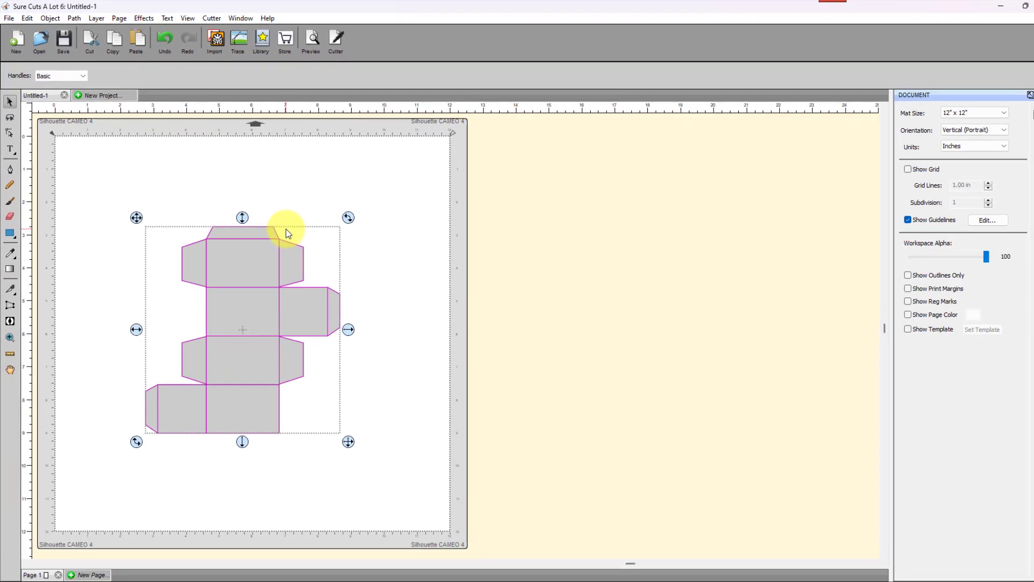
Step: Move the box net into the mat's top-left corner
{"action": "left_click_drag", "start_coordinate": [260, 271], "coordinate": [178, 188]}
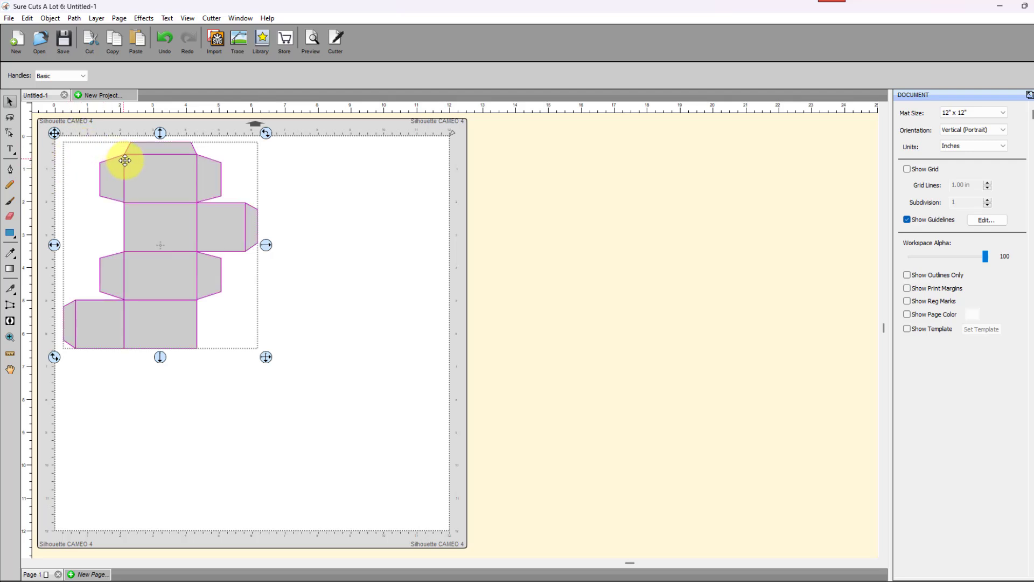
{"action": "left_click_drag", "start_coordinate": [138, 168], "coordinate": [130, 161]}
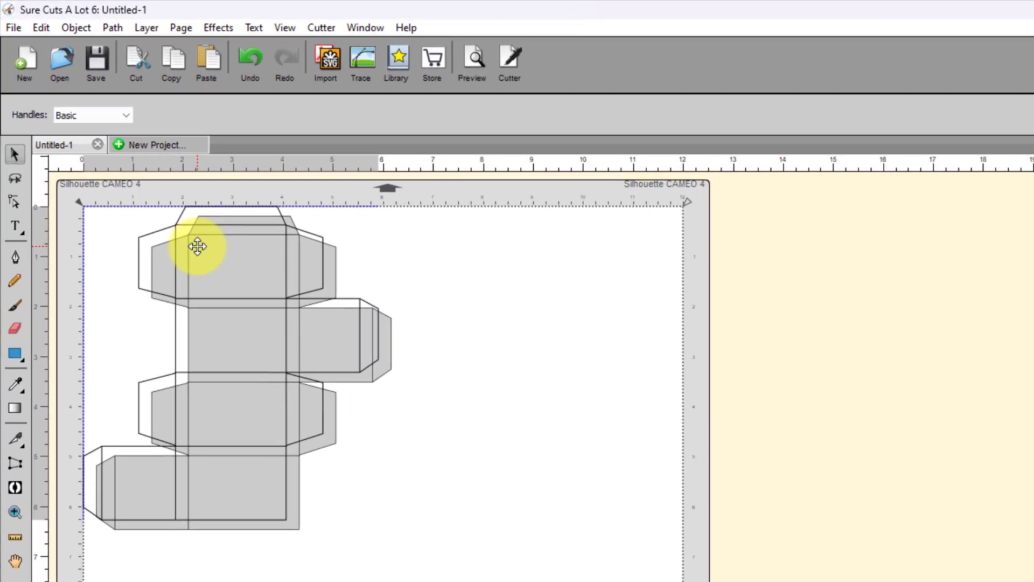
{"action": "left_click_drag", "start_coordinate": [198, 246], "coordinate": [246, 278]}
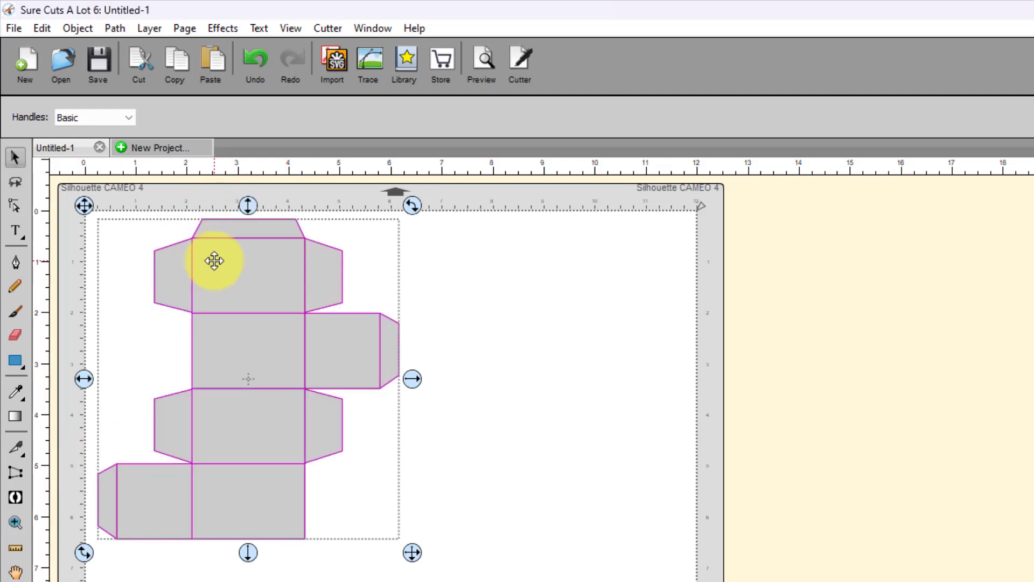
{"action": "left_click_drag", "start_coordinate": [246, 268], "coordinate": [246, 268]}
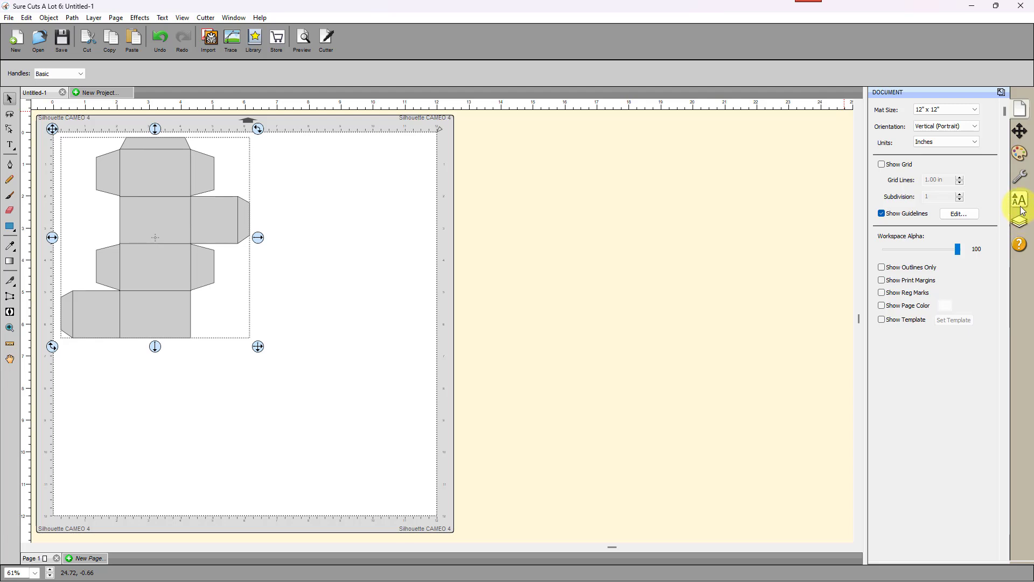
Step: Float the Layers panel beside the mat, moved up and slightly shortened
{"action": "left_click", "coordinate": [1021, 223]}
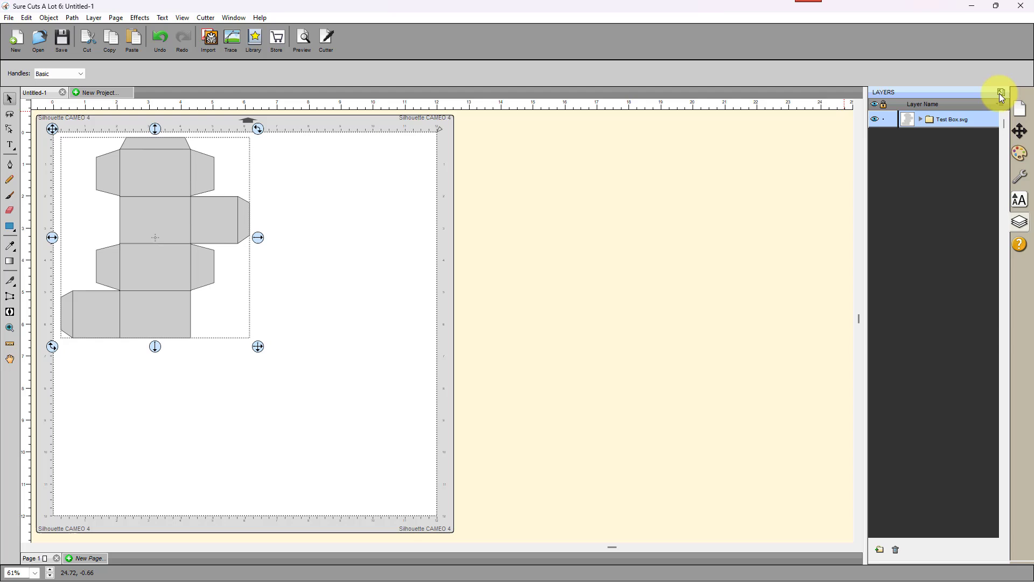
{"action": "left_click", "coordinate": [1001, 92]}
{"action": "left_click_drag", "start_coordinate": [481, 117], "coordinate": [495, 96]}
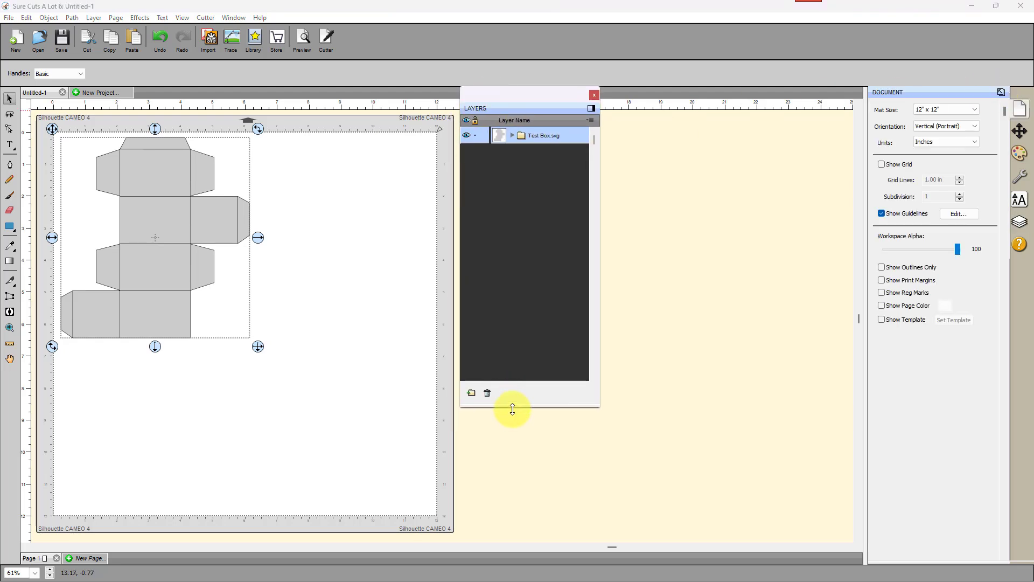
{"action": "left_click_drag", "start_coordinate": [512, 409], "coordinate": [512, 404]}
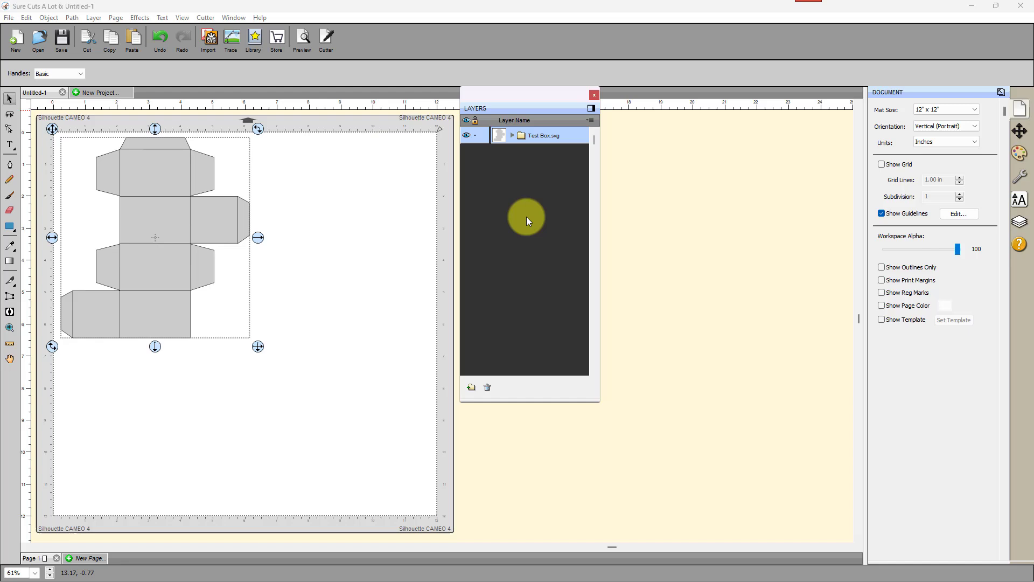
Step: Expand Test Box.svg and toggle Cut Layer and Score Line visibility off and back on
{"action": "left_click", "coordinate": [512, 137]}
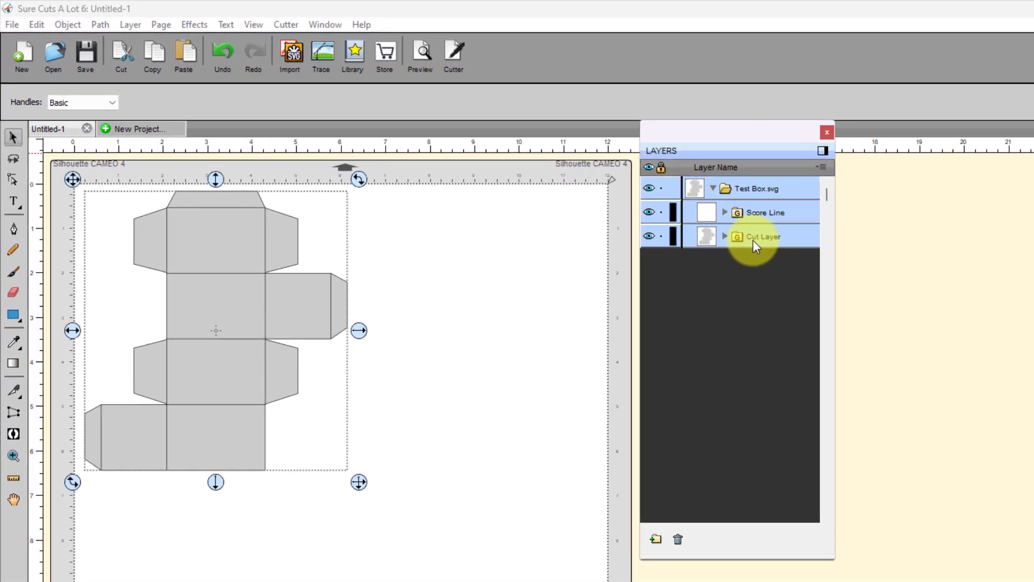
{"action": "left_click", "coordinate": [540, 173]}
{"action": "left_click", "coordinate": [753, 211]}
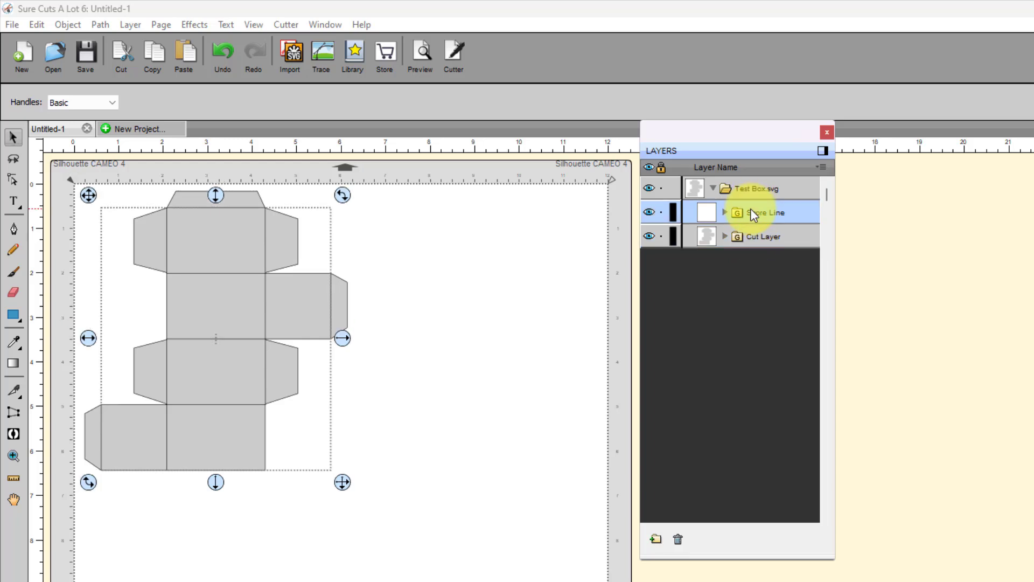
{"action": "left_click", "coordinate": [648, 236]}
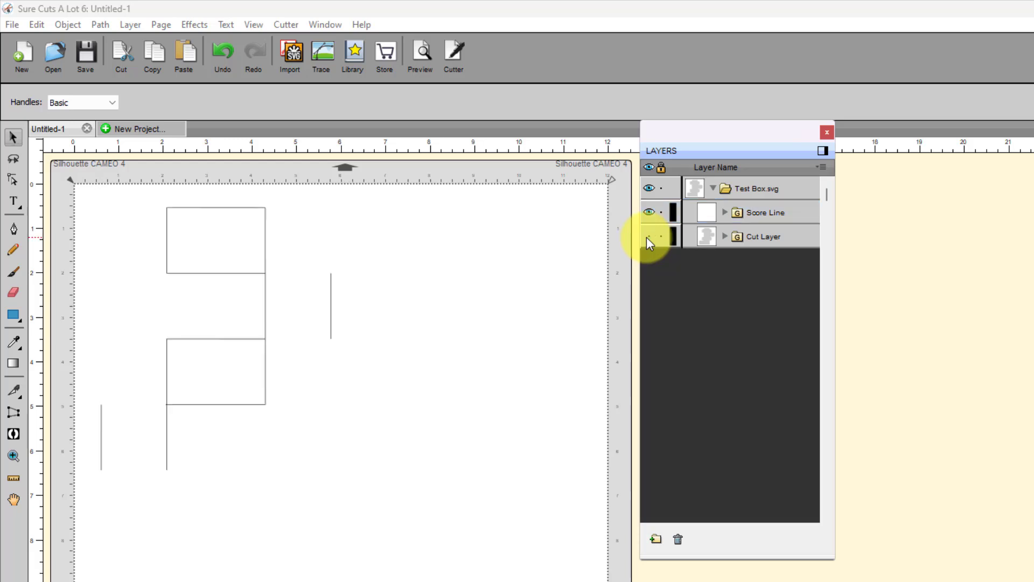
{"action": "left_click", "coordinate": [648, 237]}
{"action": "left_click", "coordinate": [649, 213]}
{"action": "left_click", "coordinate": [645, 211]}
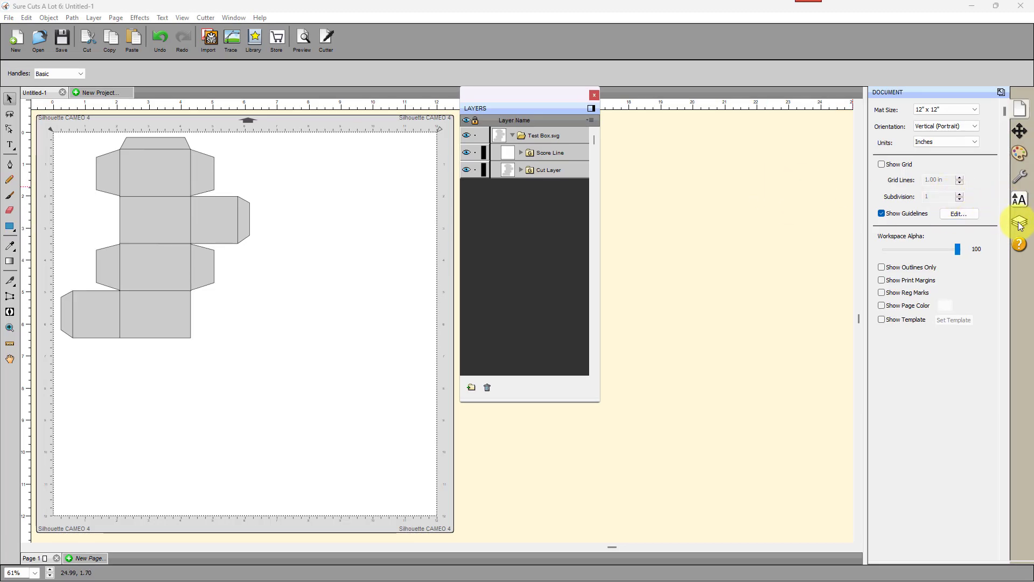
Step: Float the Style panel to the left and select Cut Layer, showing Cut on tool 1 (red)
{"action": "left_click", "coordinate": [1022, 181]}
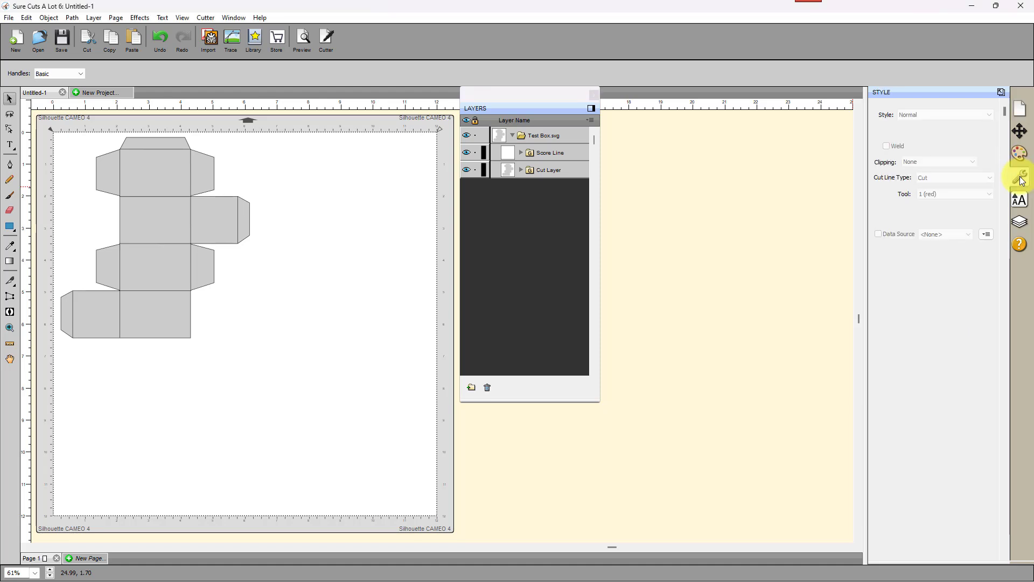
{"action": "left_click", "coordinate": [1003, 90]}
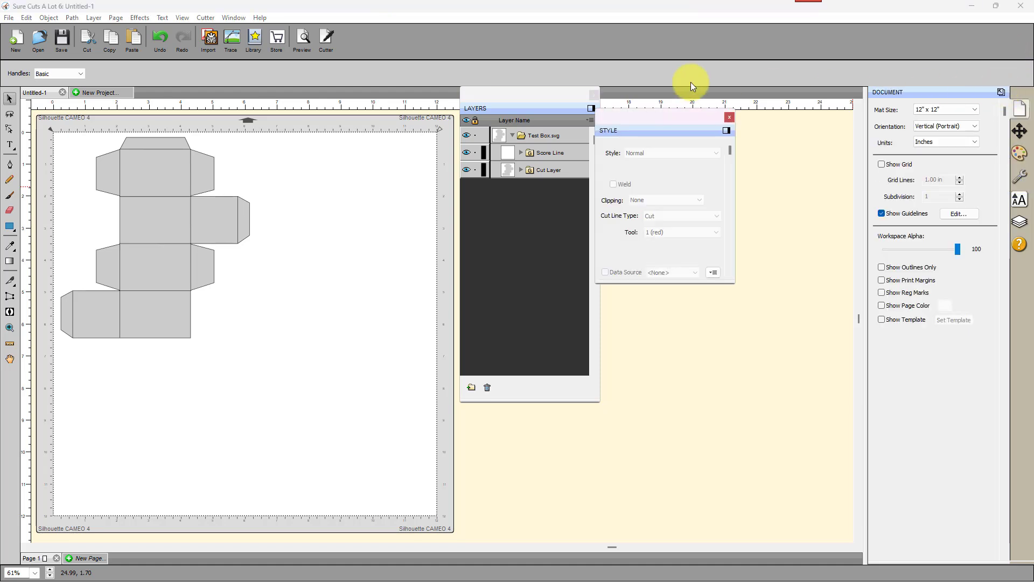
{"action": "left_click_drag", "start_coordinate": [628, 110], "coordinate": [366, 83]}
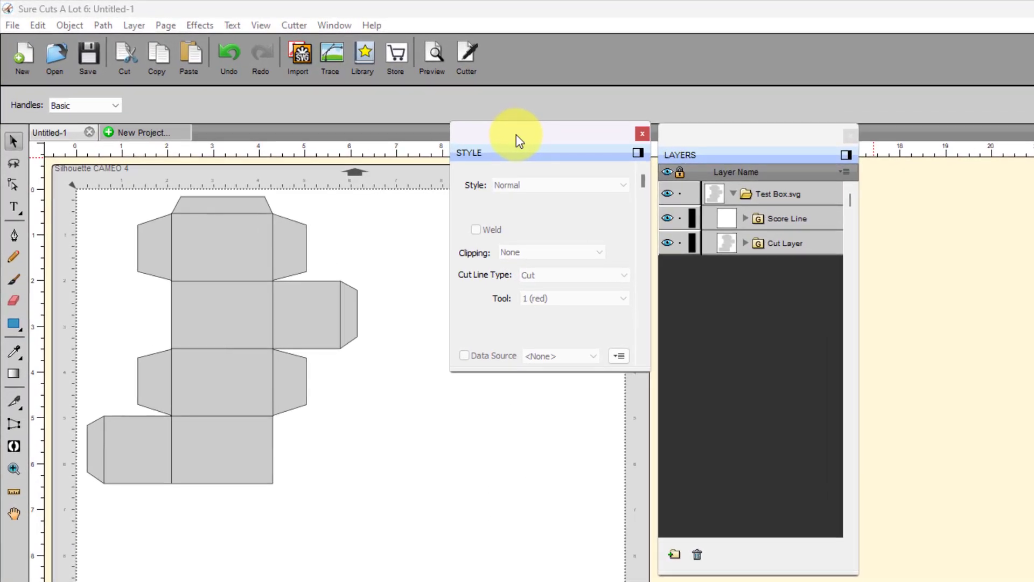
{"action": "left_click_drag", "start_coordinate": [516, 135], "coordinate": [519, 138]}
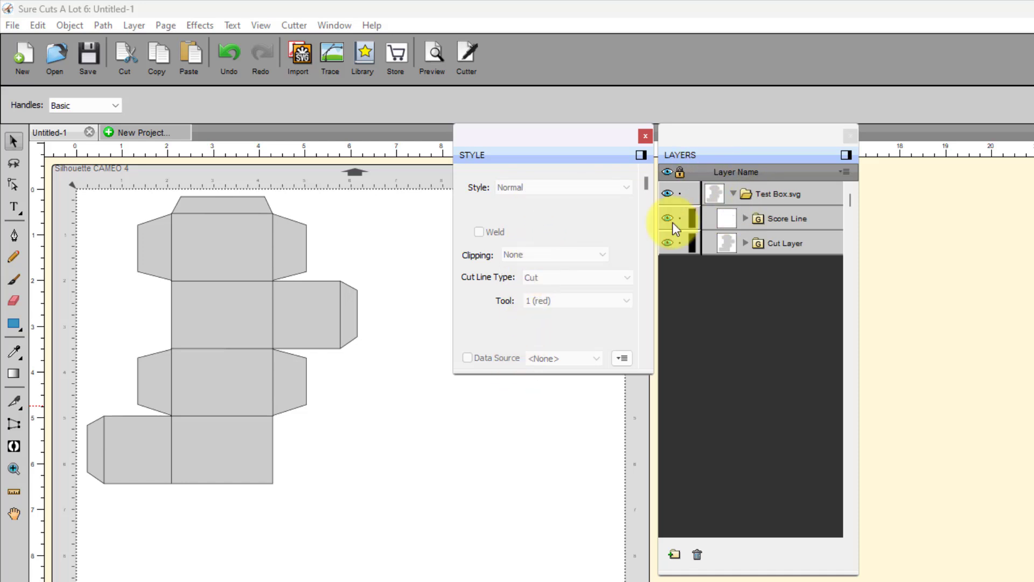
{"action": "left_click_drag", "start_coordinate": [582, 138], "coordinate": [572, 140]}
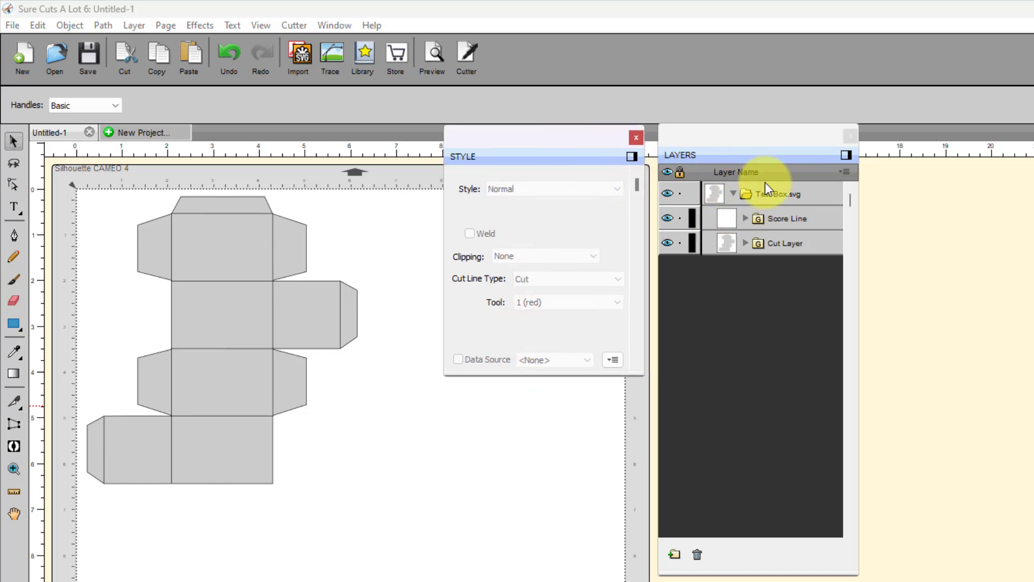
{"action": "left_click", "coordinate": [784, 244]}
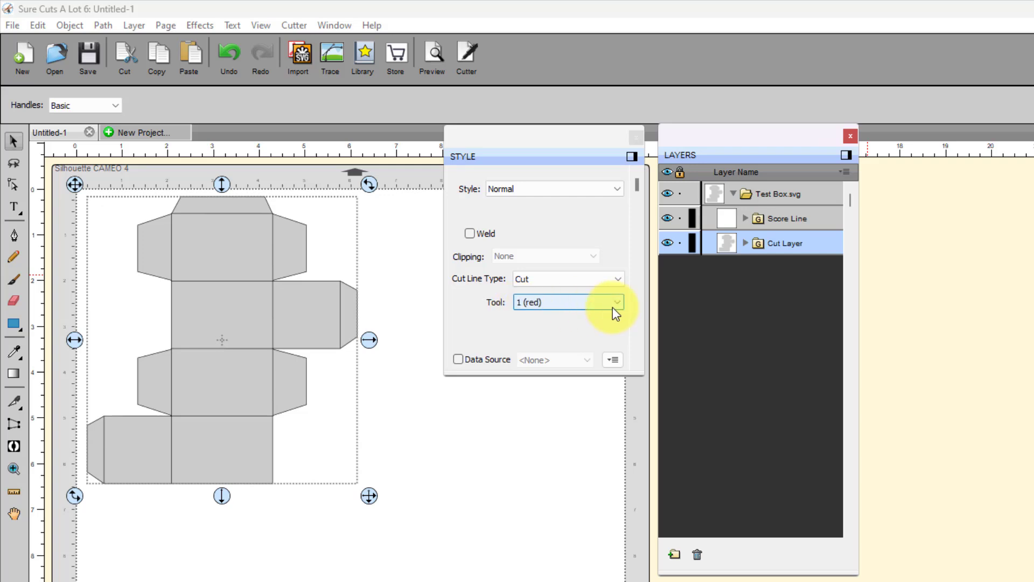
{"action": "left_click", "coordinate": [618, 304]}
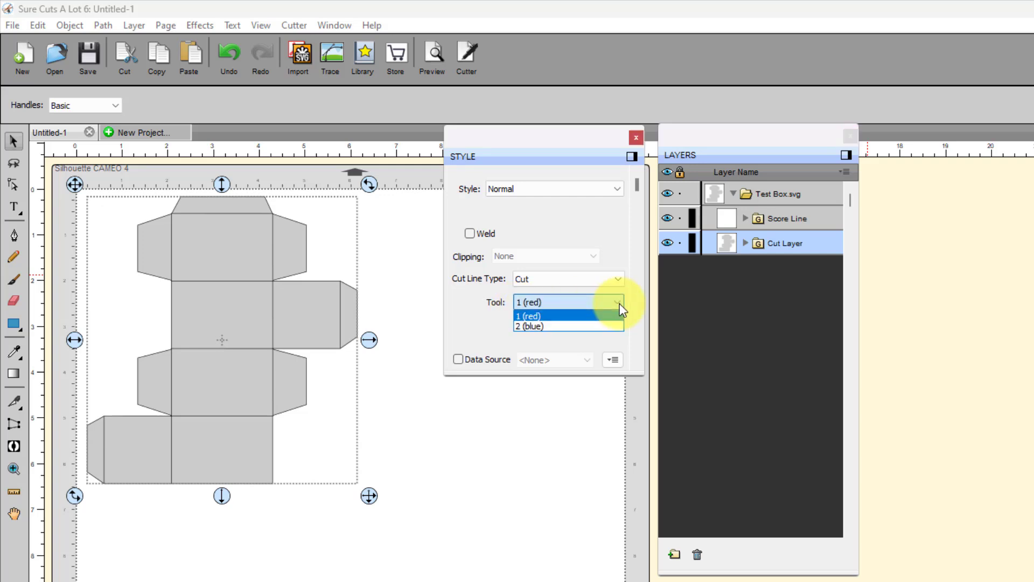
{"action": "left_click", "coordinate": [619, 302]}
{"action": "left_click", "coordinate": [620, 303]}
{"action": "left_click", "coordinate": [620, 303]}
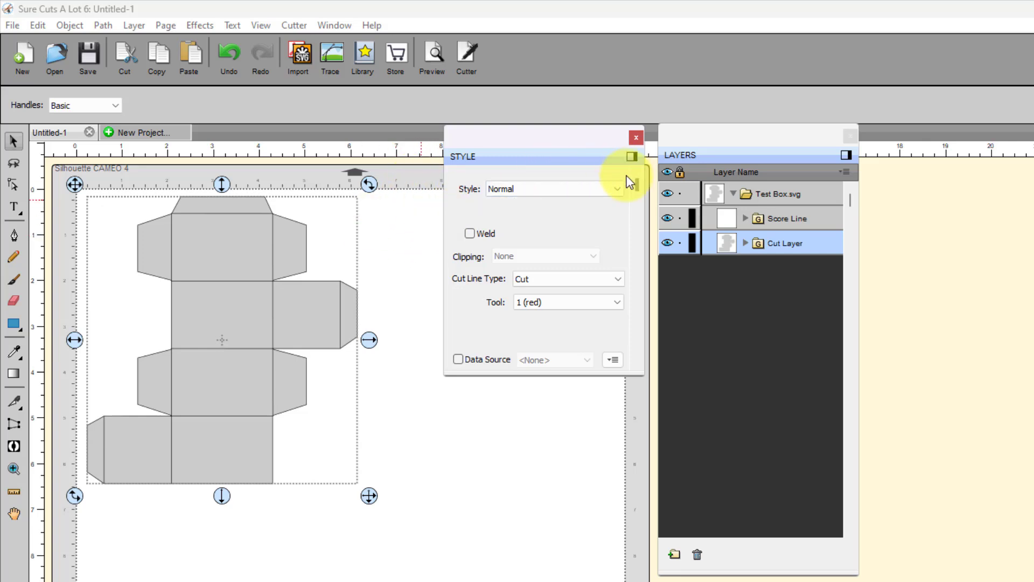
Step: Select Score Line and change its Cut Line Type to Draw with tool 2 (blue)
{"action": "left_click", "coordinate": [774, 219]}
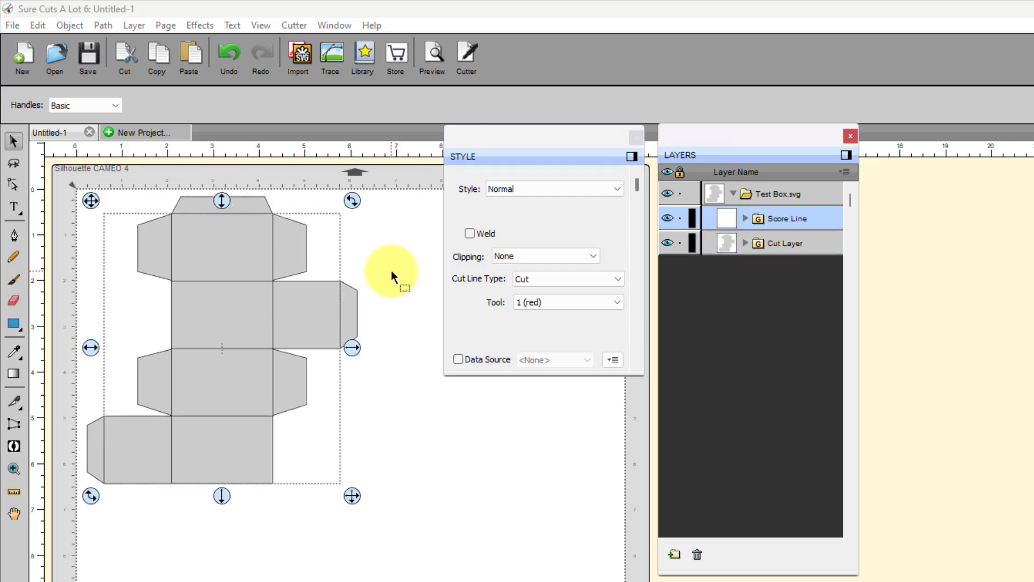
{"action": "left_click", "coordinate": [618, 279]}
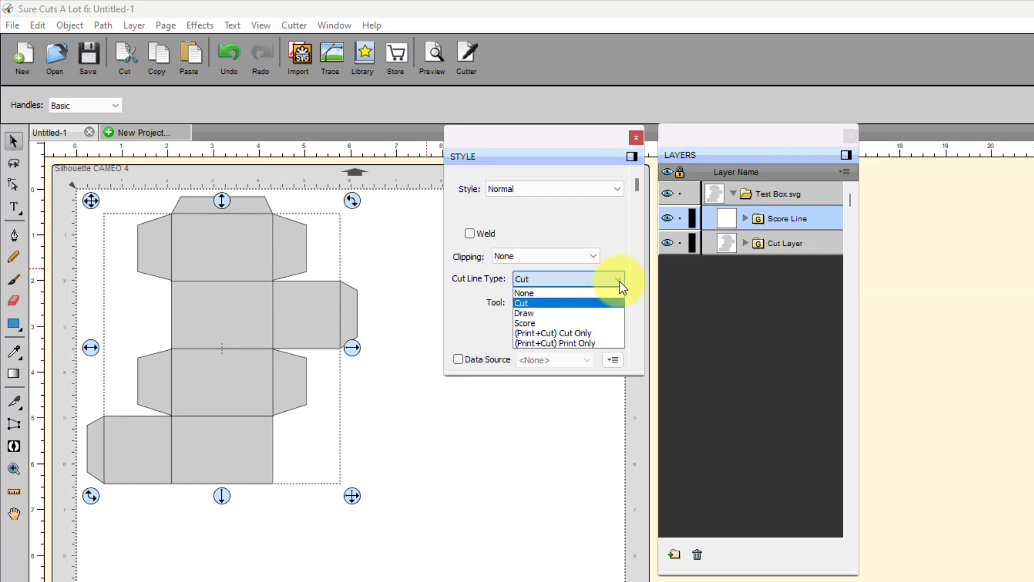
{"action": "left_click", "coordinate": [531, 314]}
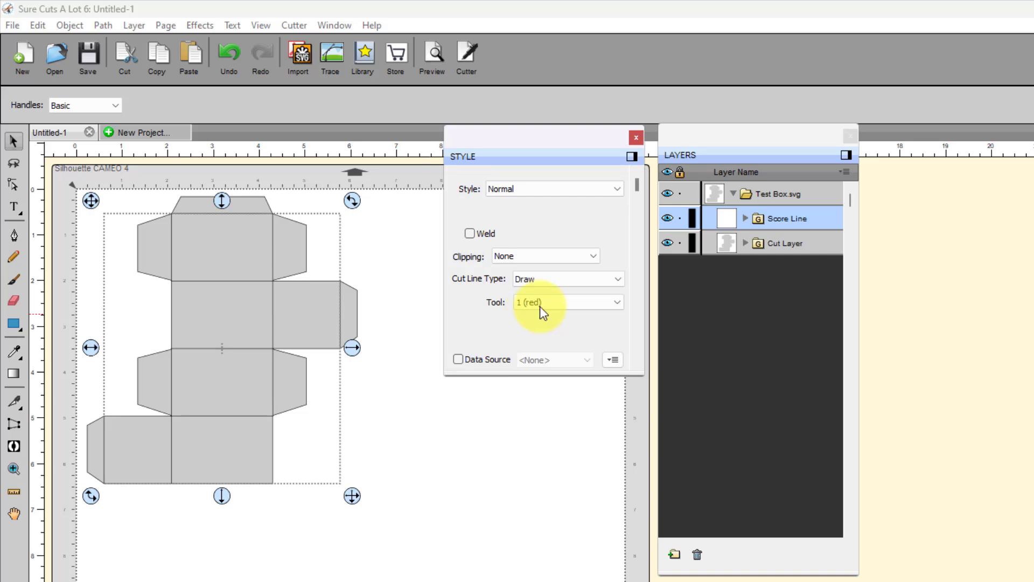
{"action": "left_click", "coordinate": [617, 303]}
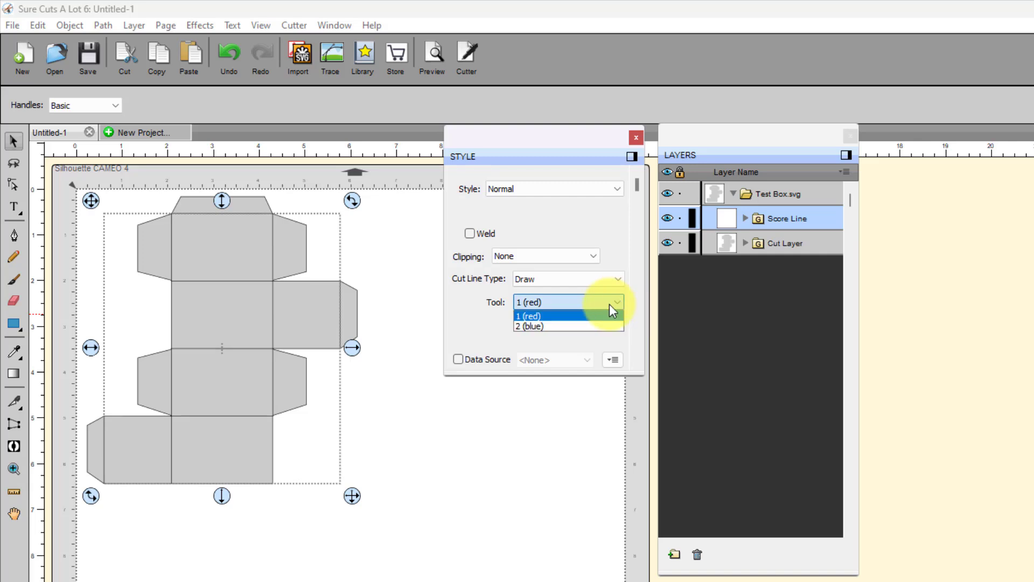
{"action": "left_click", "coordinate": [550, 322]}
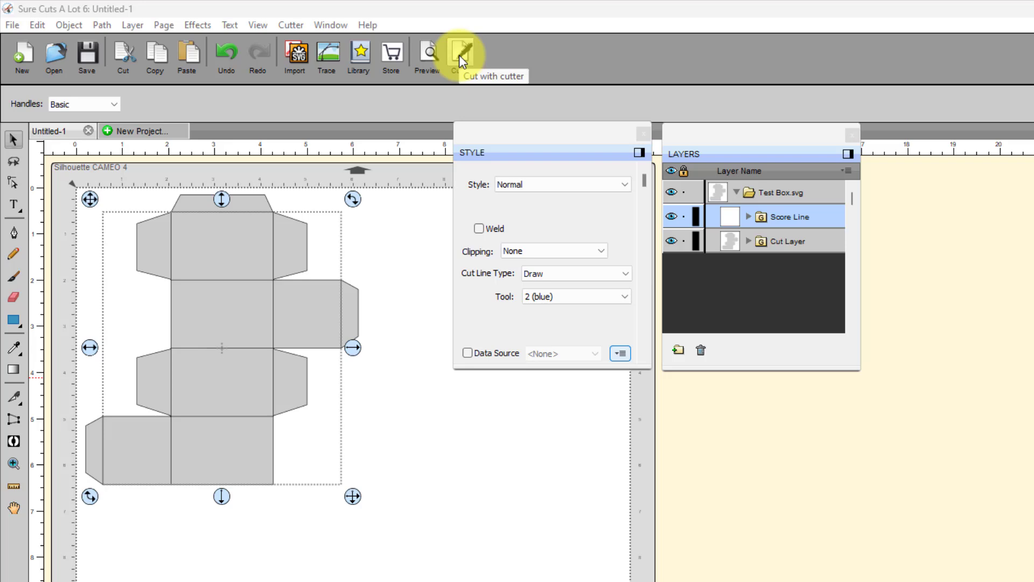
Step: Open Cut Settings, keeping USB connection and WYSIWYG cut mode, and refresh the port list
{"action": "left_click", "coordinate": [459, 55]}
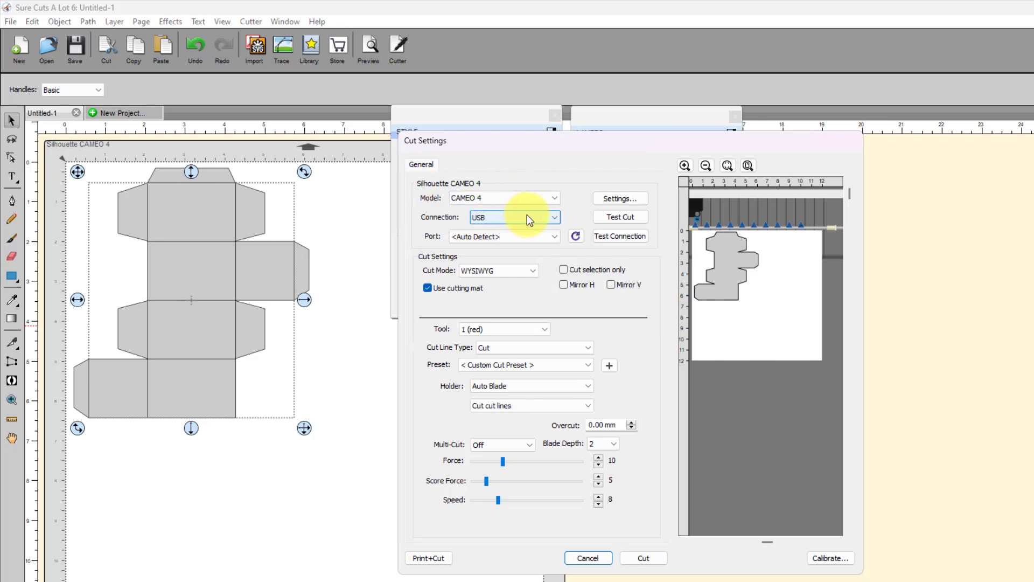
{"action": "left_click", "coordinate": [554, 216]}
{"action": "left_click", "coordinate": [554, 217]}
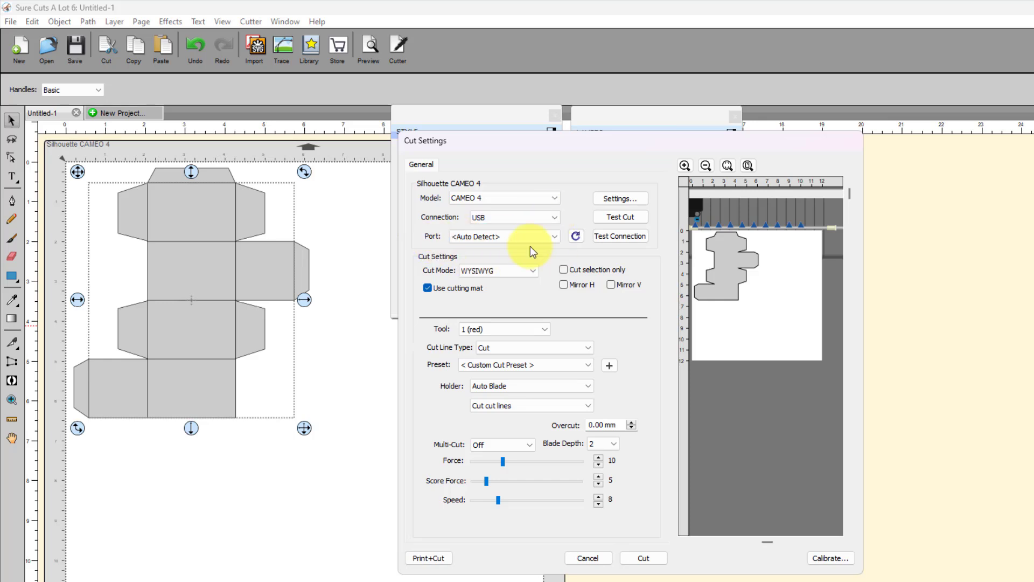
{"action": "left_click", "coordinate": [575, 237]}
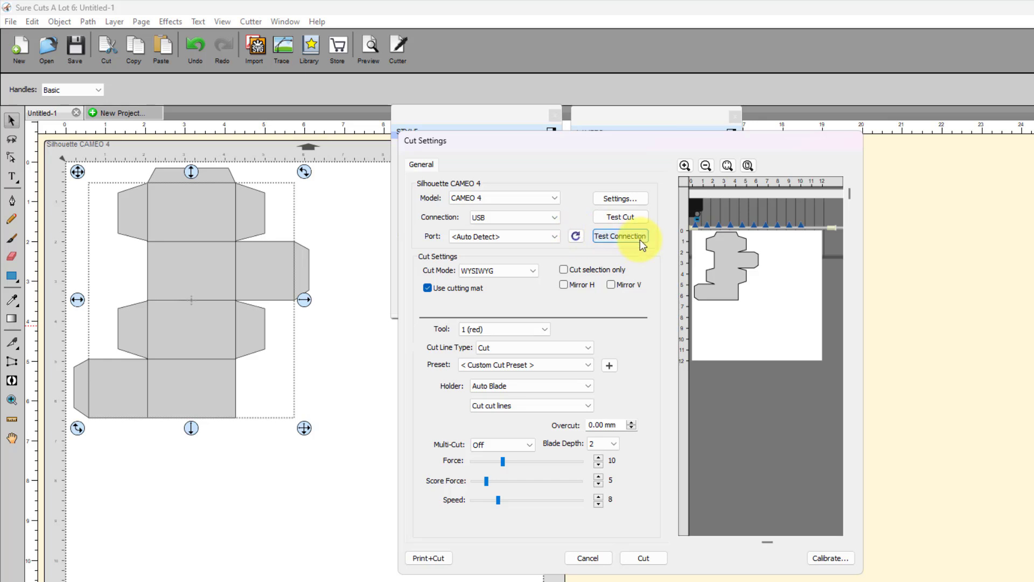
{"action": "left_click", "coordinate": [577, 237]}
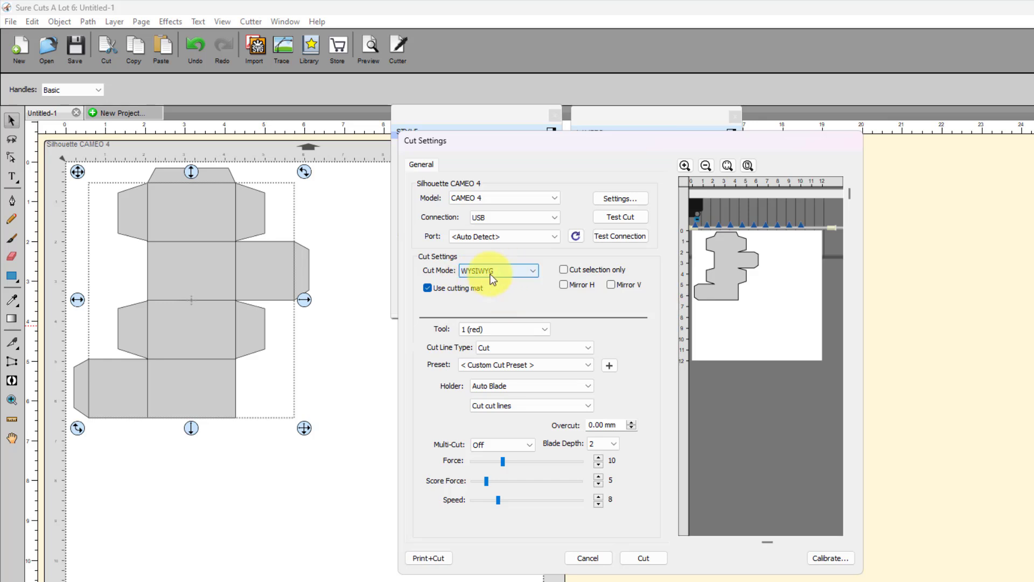
{"action": "left_click", "coordinate": [519, 272]}
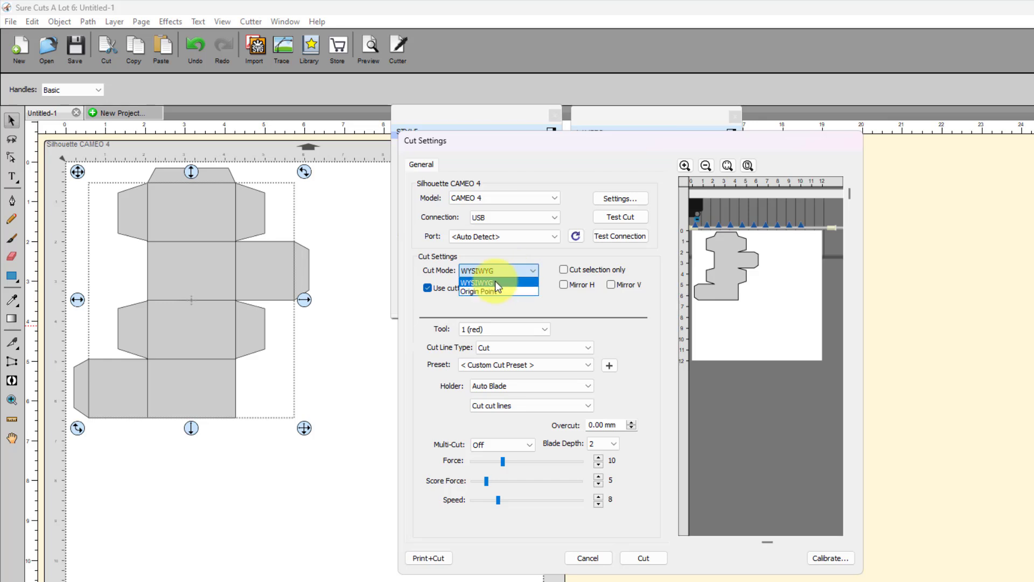
{"action": "left_click", "coordinate": [495, 282]}
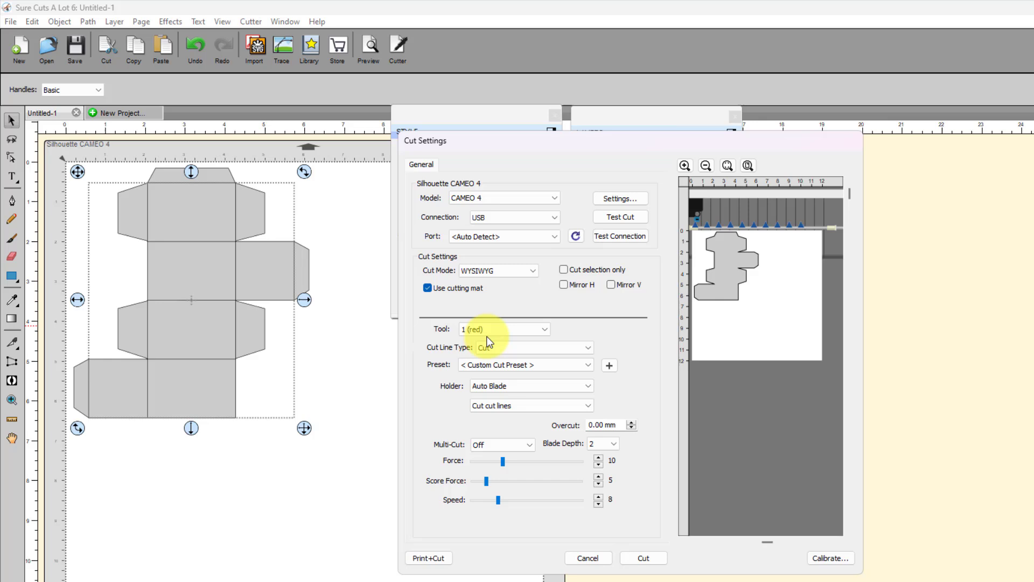
{"action": "left_click", "coordinate": [547, 329]}
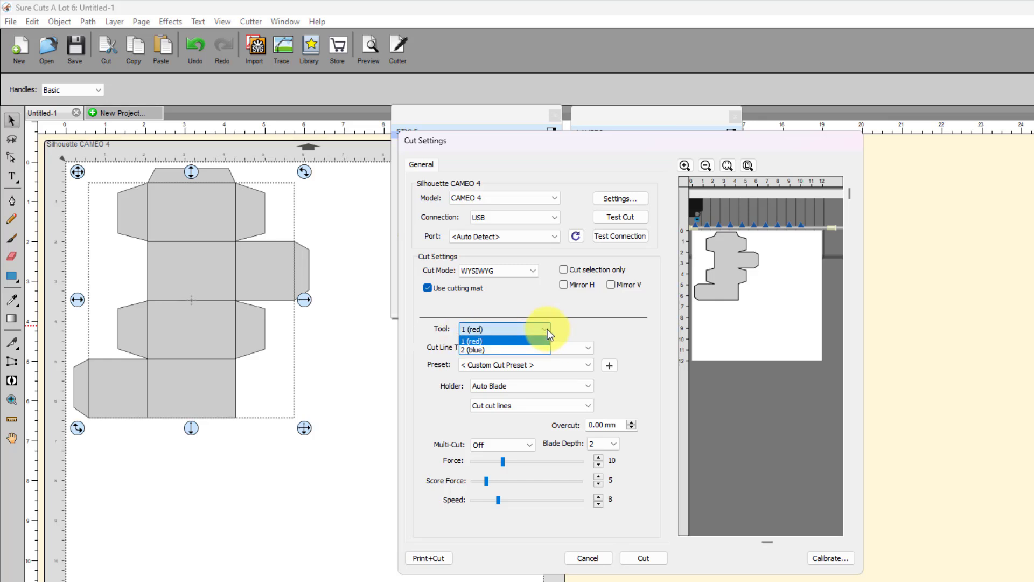
{"action": "left_click", "coordinate": [487, 341]}
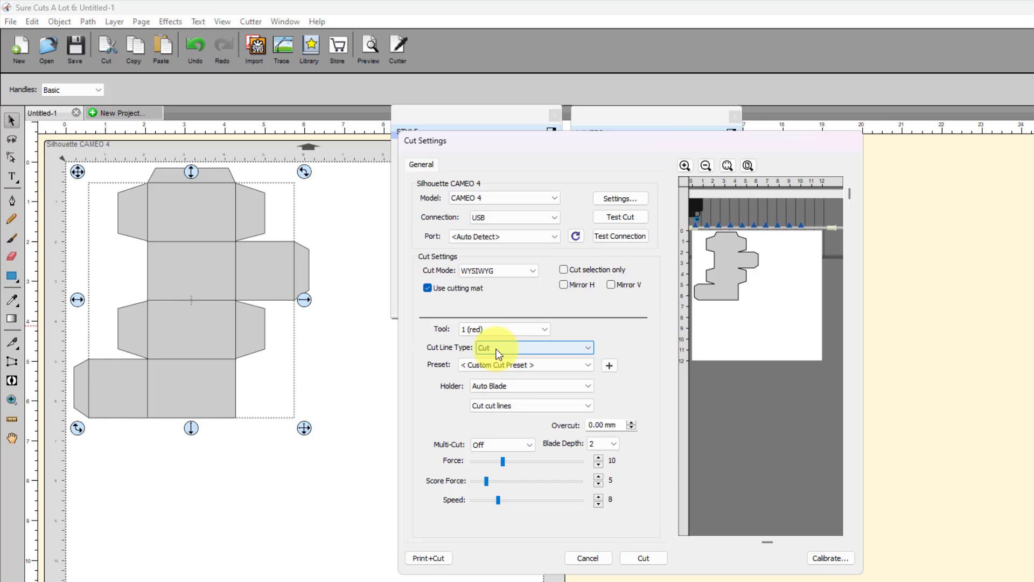
{"action": "left_click", "coordinate": [586, 366]}
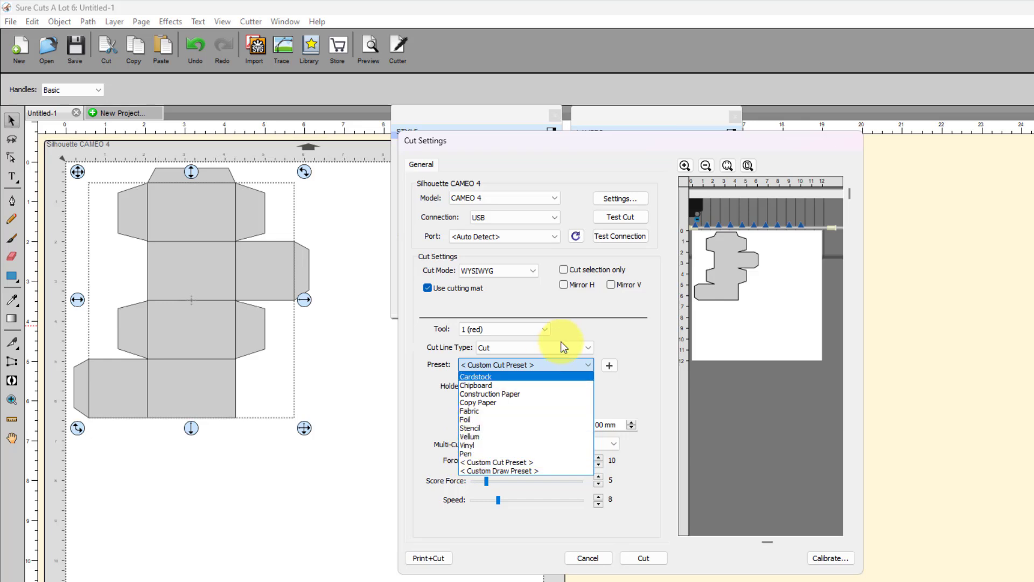
{"action": "left_click", "coordinate": [608, 393]}
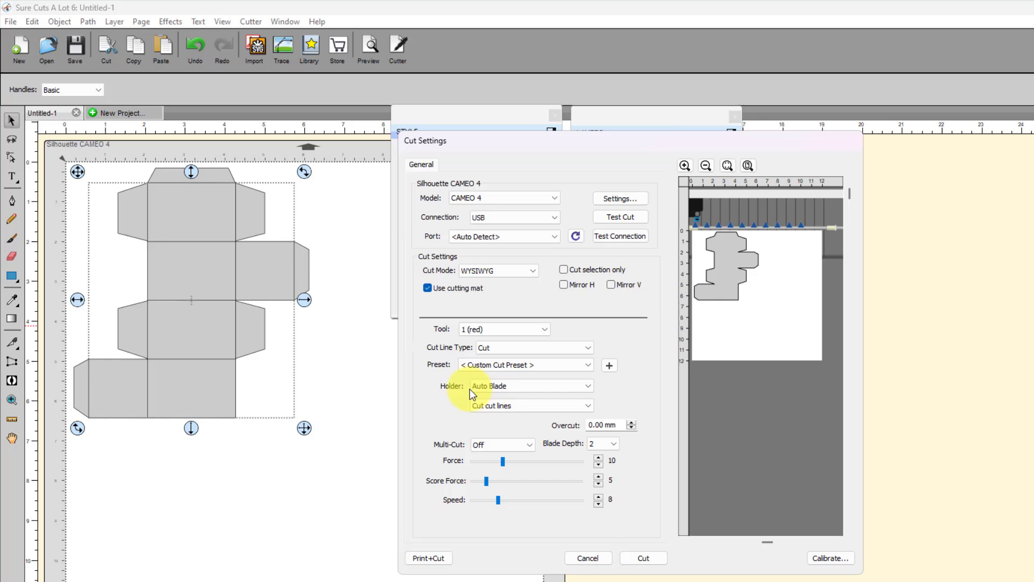
{"action": "left_click", "coordinate": [590, 388]}
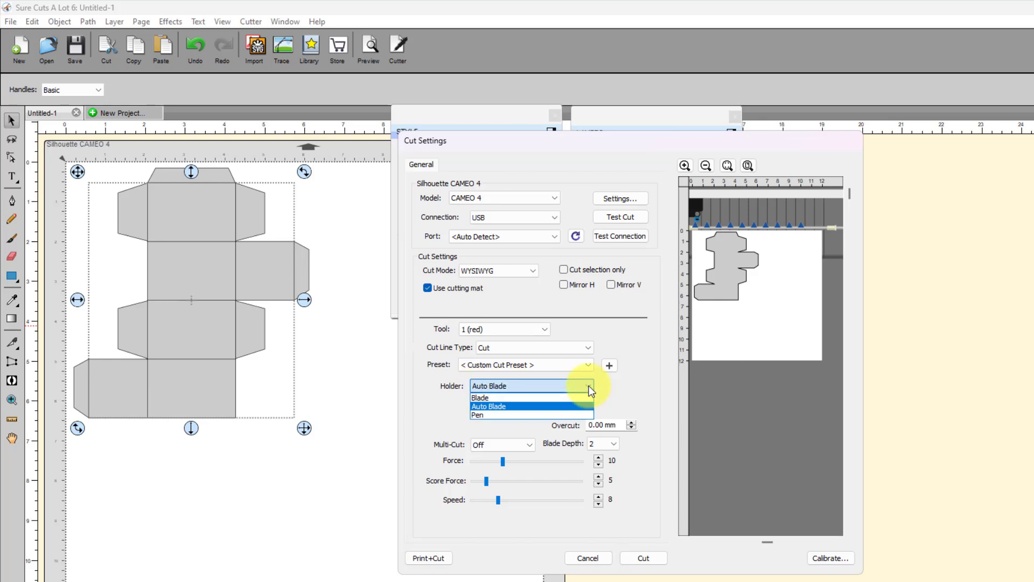
{"action": "left_click", "coordinate": [529, 408]}
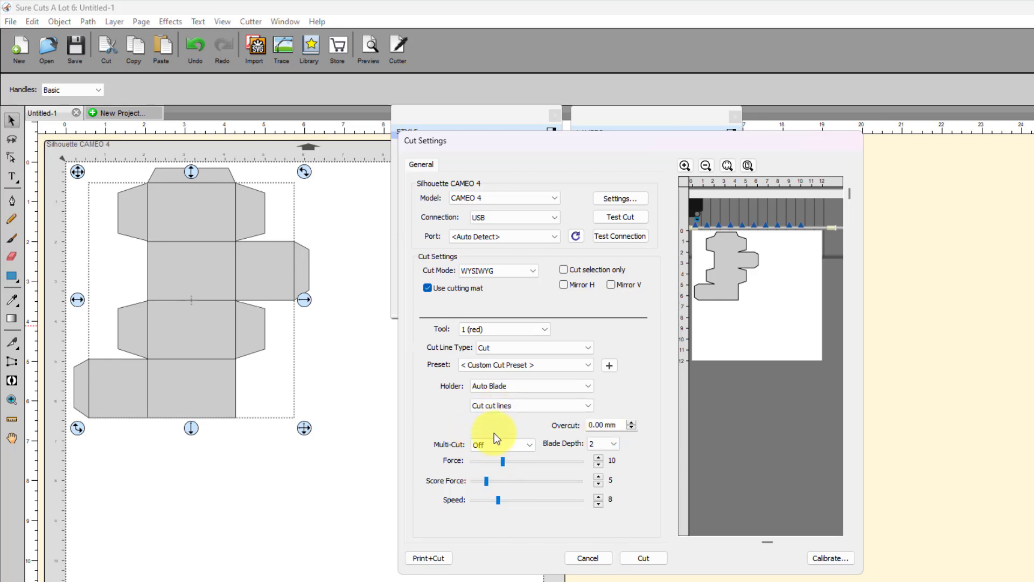
Step: Keep Multi-Cut Off and set Force 25, Blade Depth 3 and Speed 12
{"action": "left_click", "coordinate": [529, 446]}
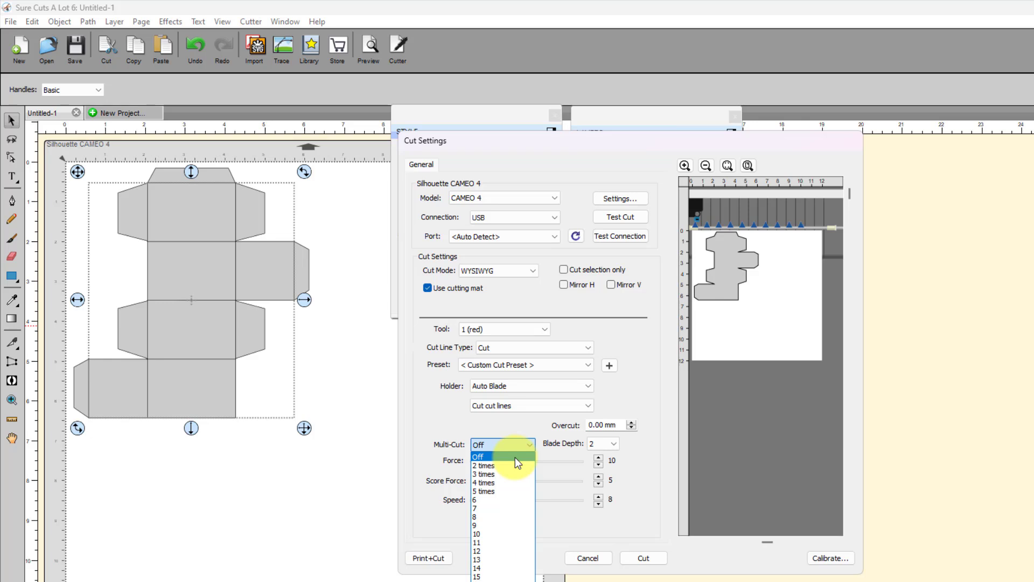
{"action": "left_click", "coordinate": [515, 457]}
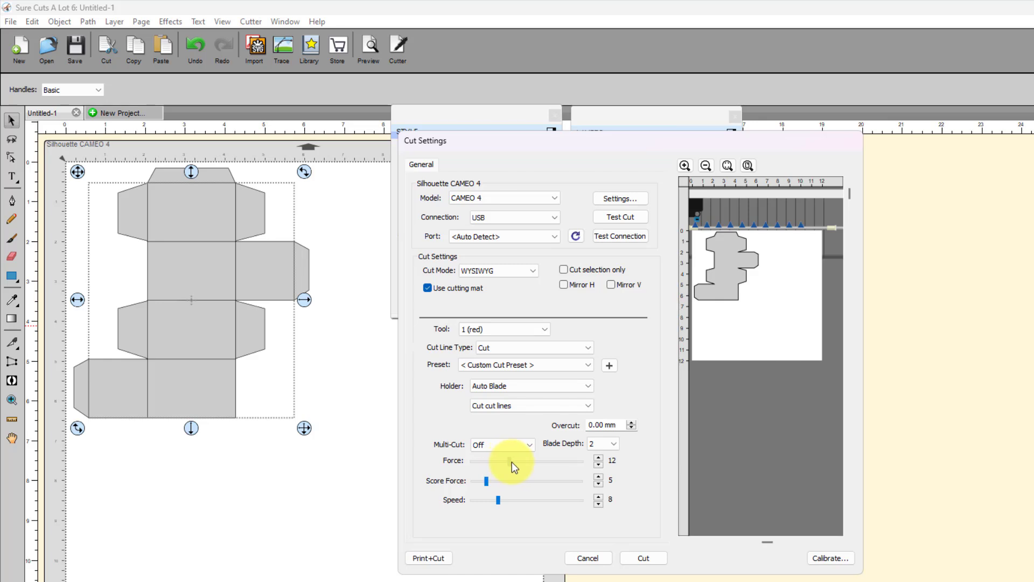
{"action": "left_click_drag", "start_coordinate": [530, 462], "coordinate": [544, 466]}
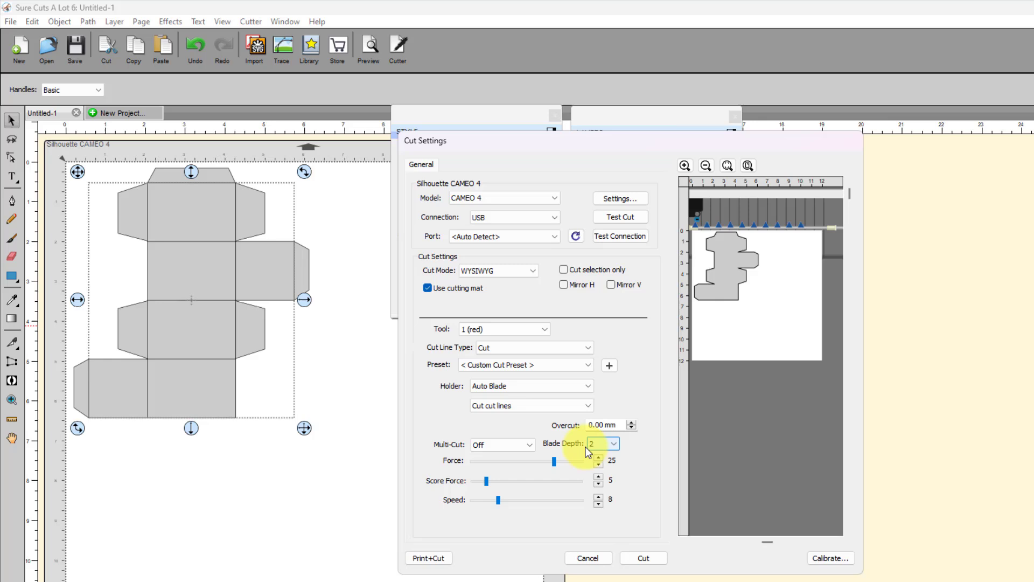
{"action": "left_click", "coordinate": [616, 444]}
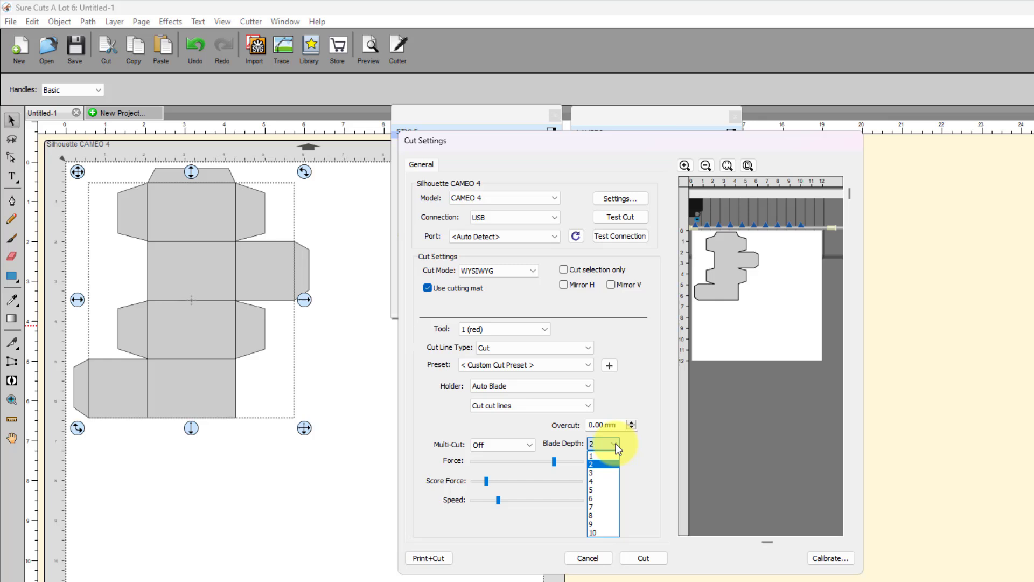
{"action": "left_click", "coordinate": [595, 473]}
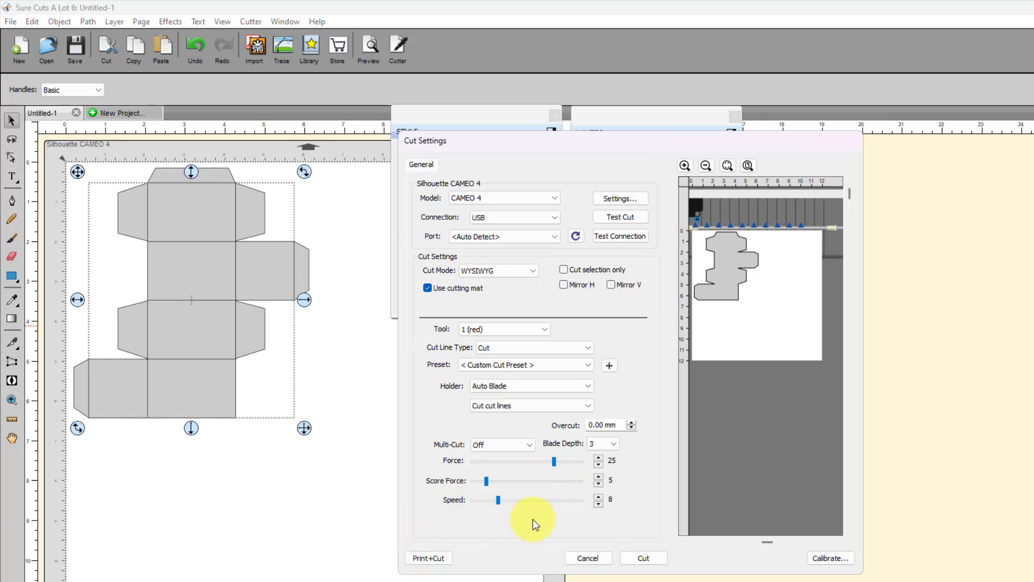
{"action": "left_click_drag", "start_coordinate": [498, 502], "coordinate": [514, 500]}
Step: Save the blade settings as preset 'Medium Cardstock - Cut' and confirm it's selected
{"action": "left_click", "coordinate": [609, 366]}
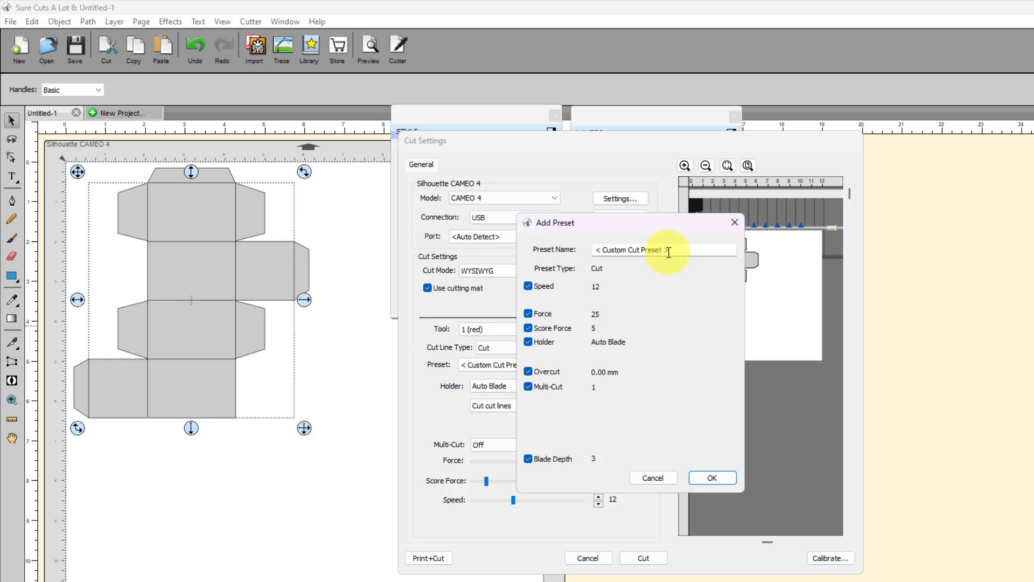
{"action": "left_click_drag", "start_coordinate": [669, 252], "coordinate": [514, 236]}
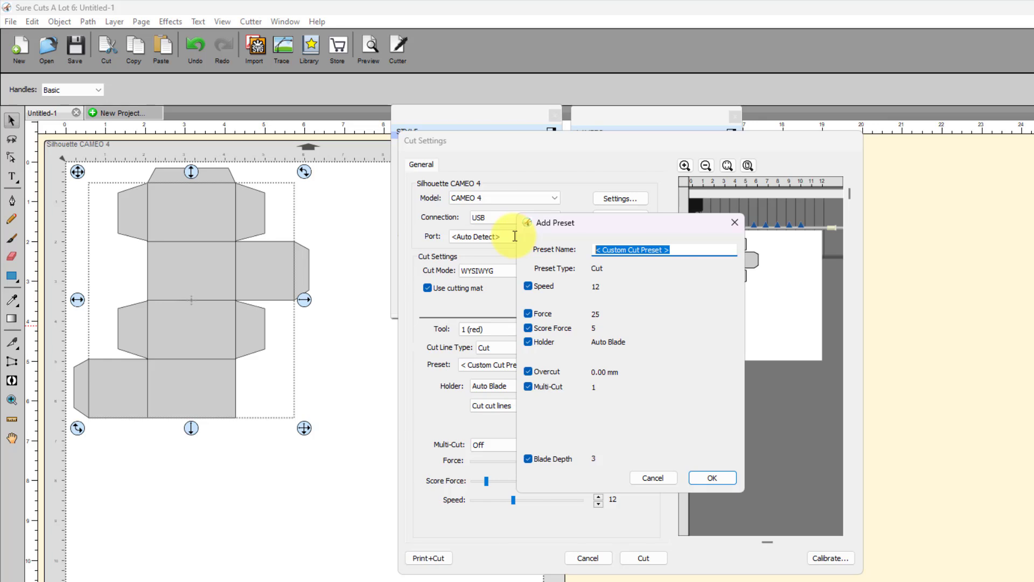
{"action": "type", "text": "Med"}
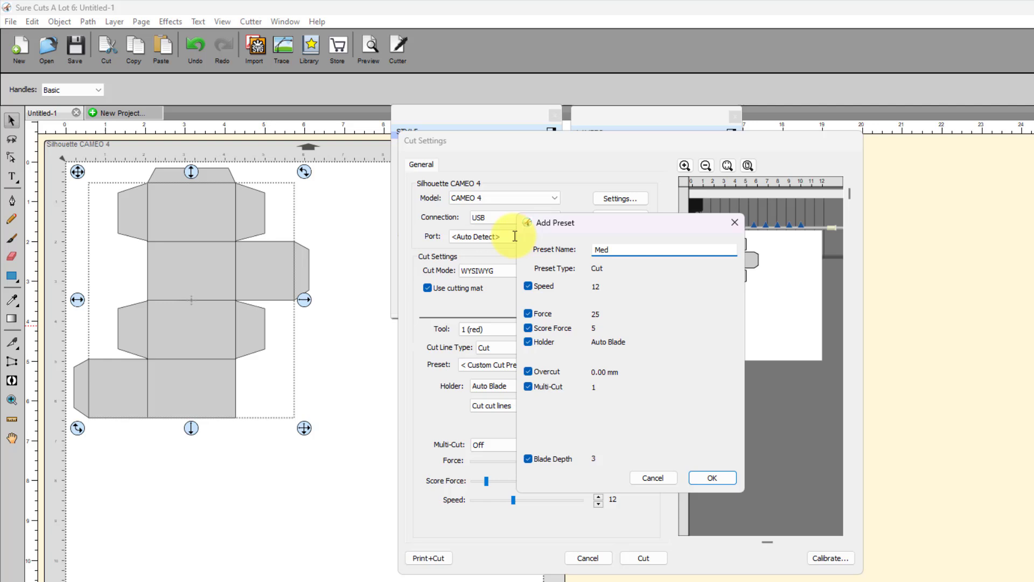
{"action": "type", "text": "ium Carc"}
{"action": "key", "text": "BackSpace"}
{"action": "type", "text": "dstock - Cut"}
{"action": "left_click", "coordinate": [711, 477]}
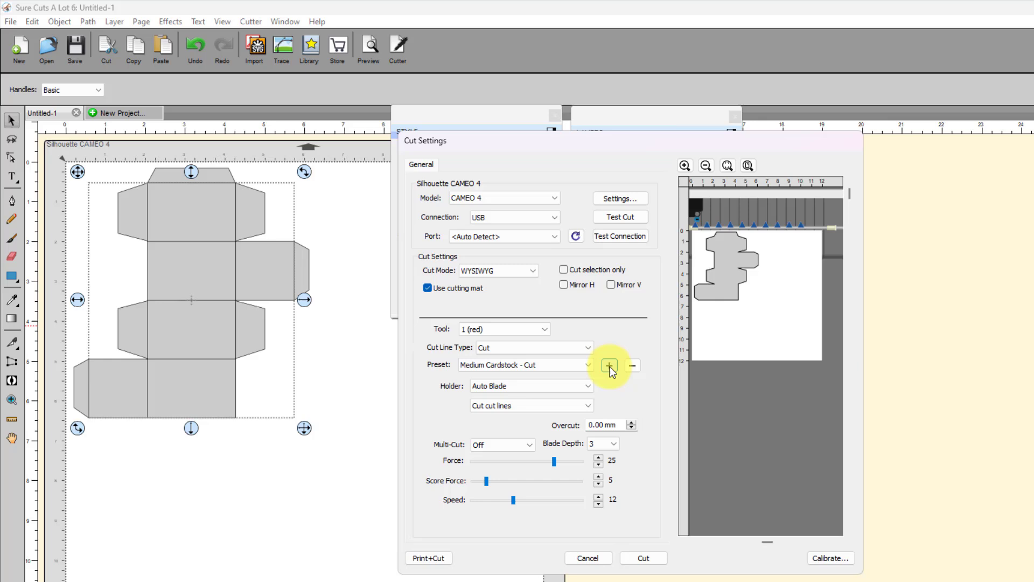
{"action": "left_click", "coordinate": [589, 367]}
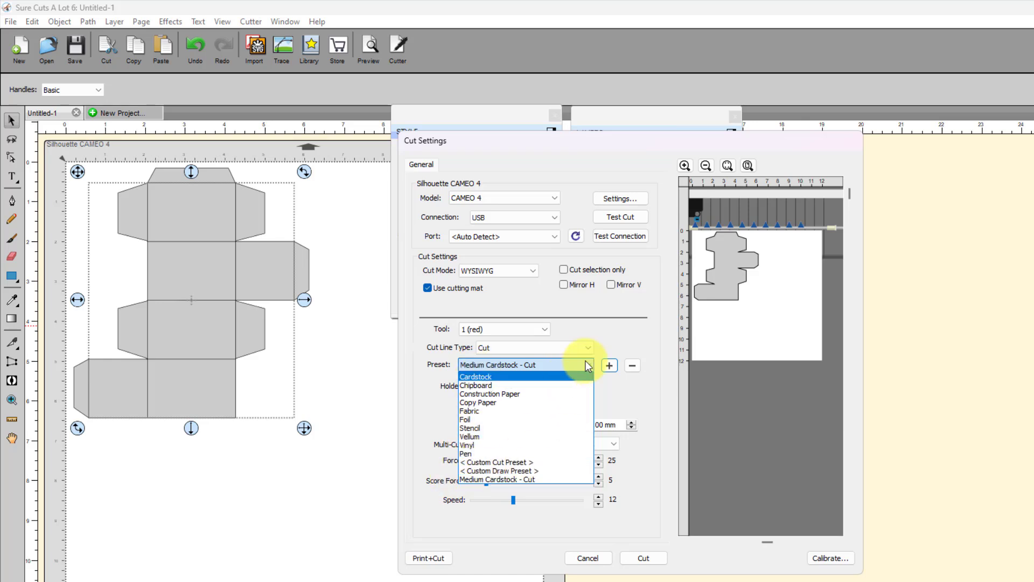
{"action": "left_click", "coordinate": [659, 339]}
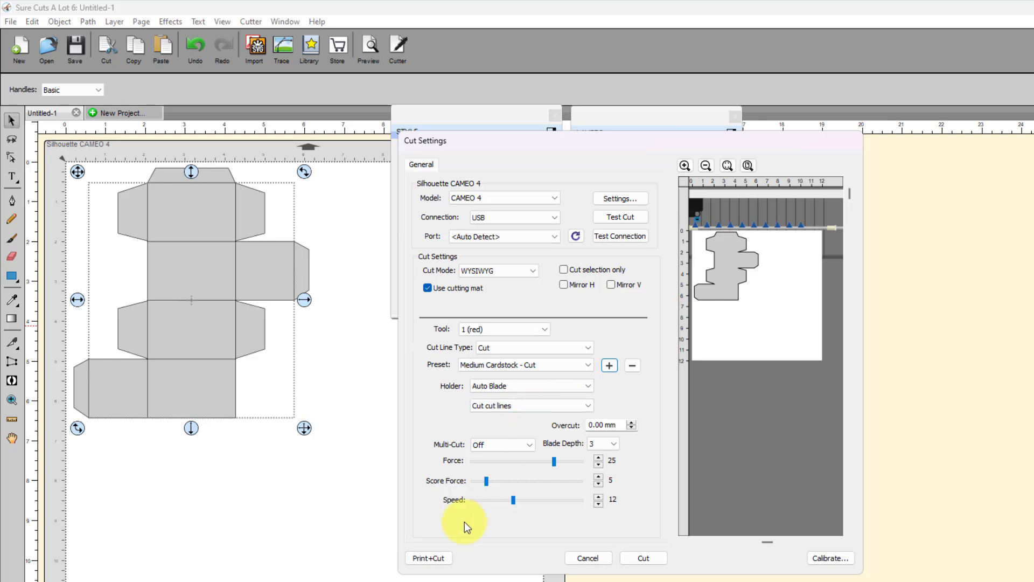
Step: Switch to tool 2 (blue) and uncheck Prompt for pen color change
{"action": "left_click", "coordinate": [542, 330]}
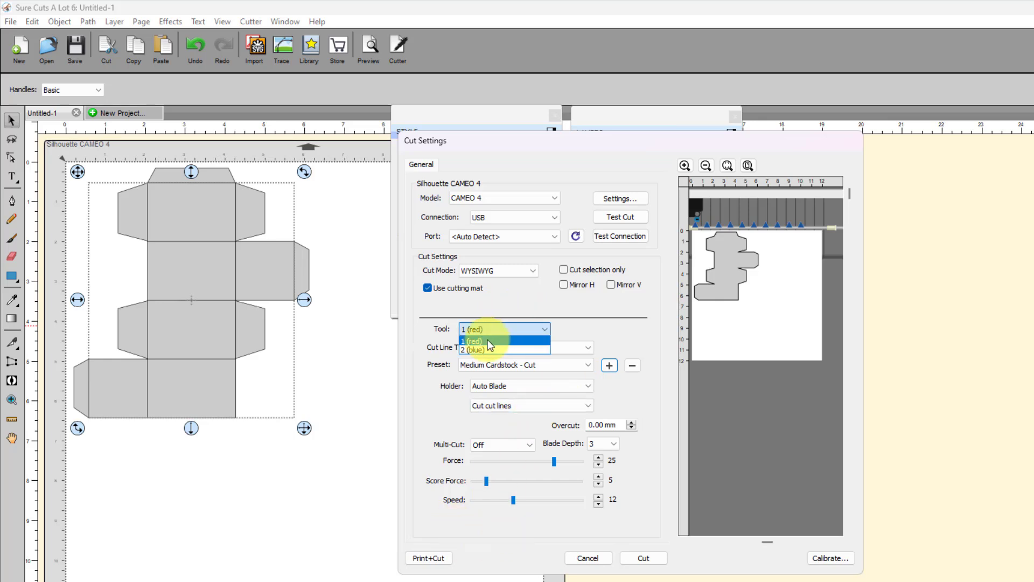
{"action": "left_click", "coordinate": [483, 346]}
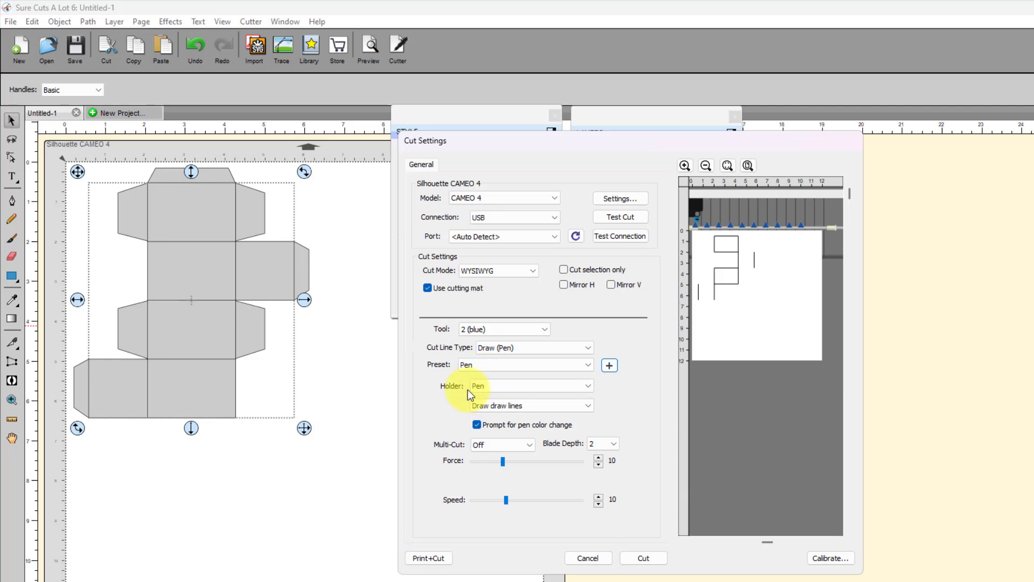
{"action": "left_click", "coordinate": [476, 425]}
{"action": "left_click", "coordinate": [477, 425]}
{"action": "left_click", "coordinate": [476, 425]}
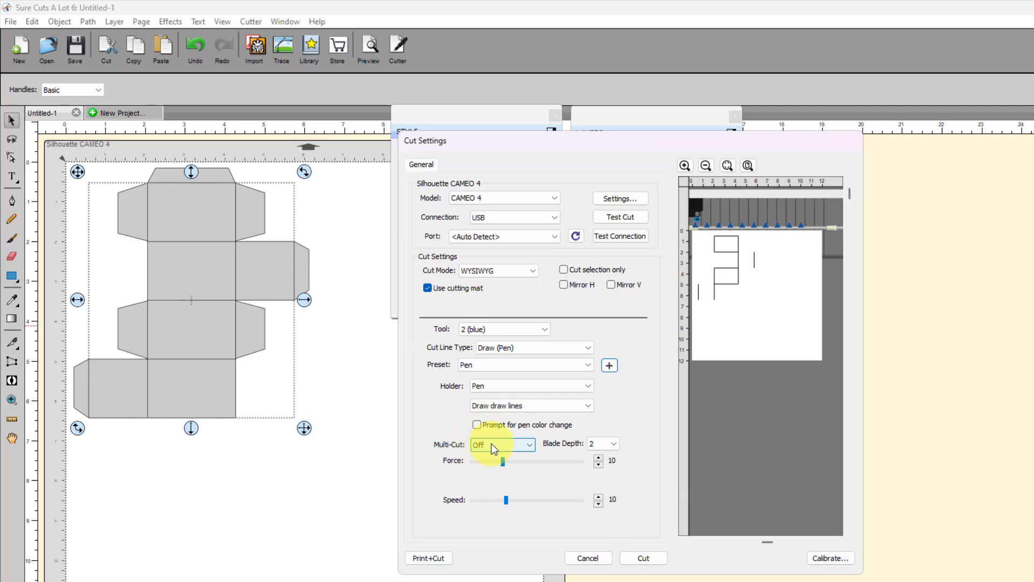
Step: Set Multi-Cut to 2 times and lower the pen Force to 7
{"action": "left_click", "coordinate": [530, 444]}
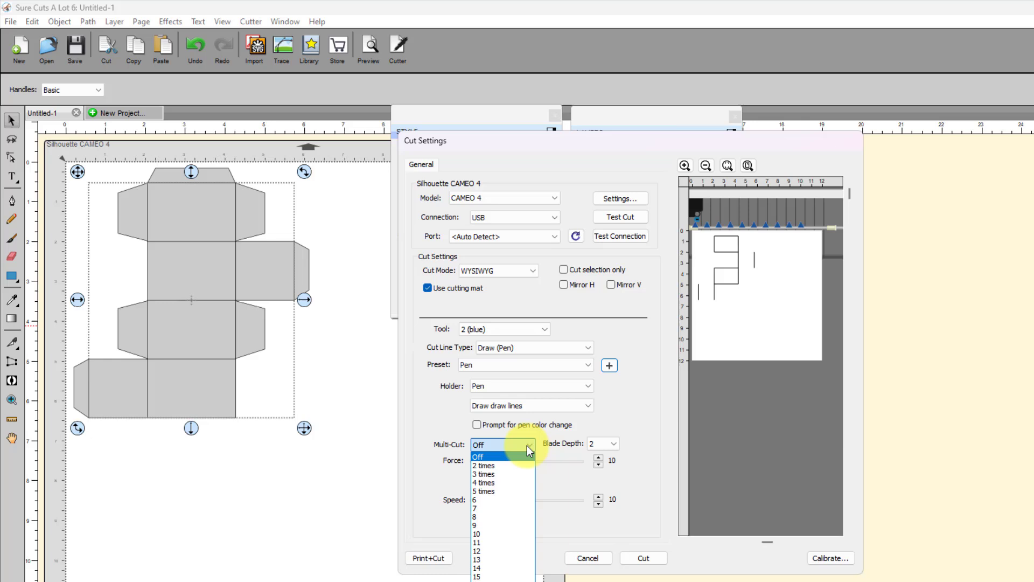
{"action": "left_click", "coordinate": [495, 466]}
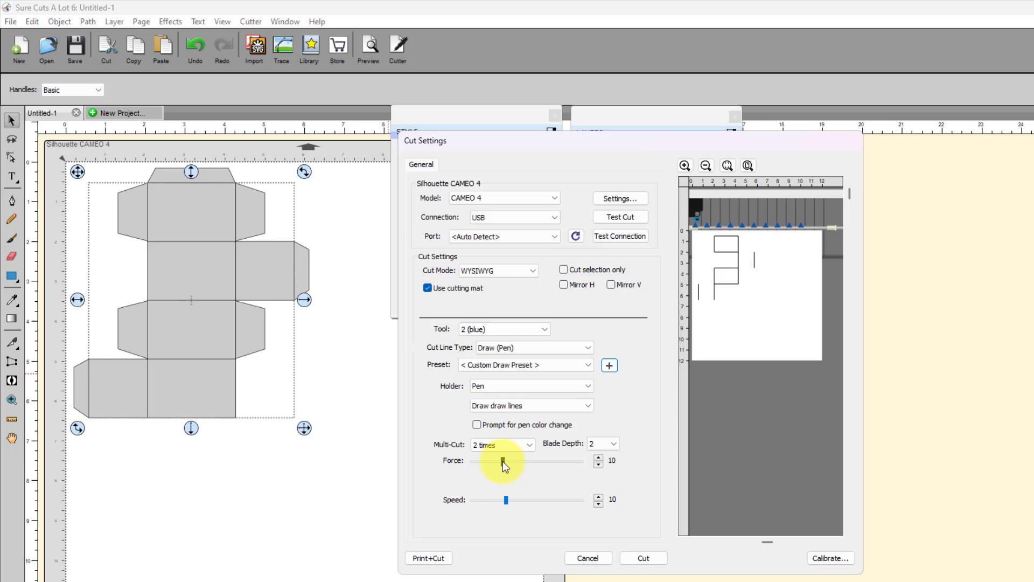
{"action": "left_click_drag", "start_coordinate": [503, 462], "coordinate": [498, 462]}
Step: Save these pen settings as a new preset named 'Medium Cardstock - Score'
{"action": "left_click", "coordinate": [610, 367]}
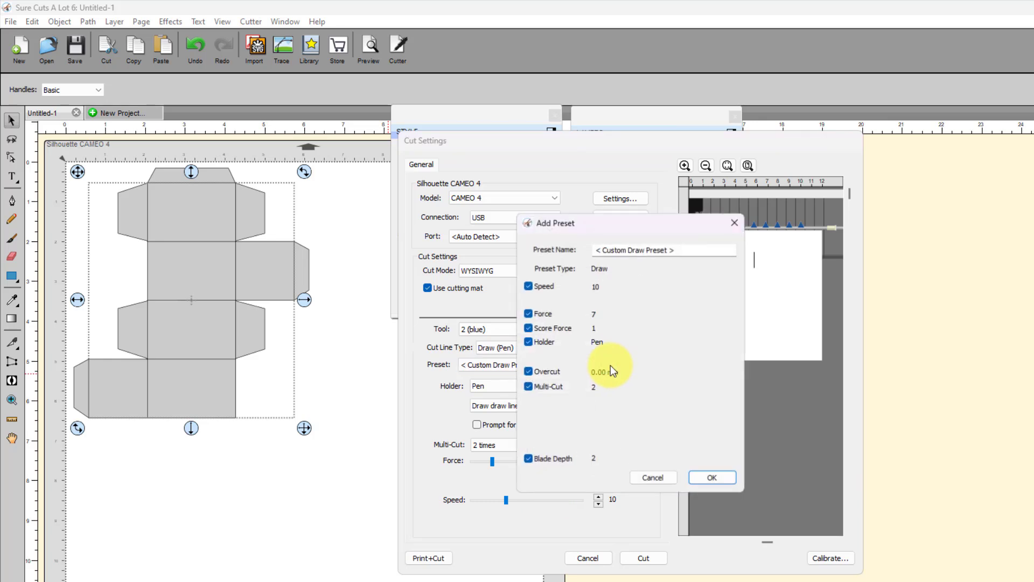
{"action": "left_click", "coordinate": [682, 250]}
{"action": "left_click_drag", "start_coordinate": [681, 249], "coordinate": [471, 235]}
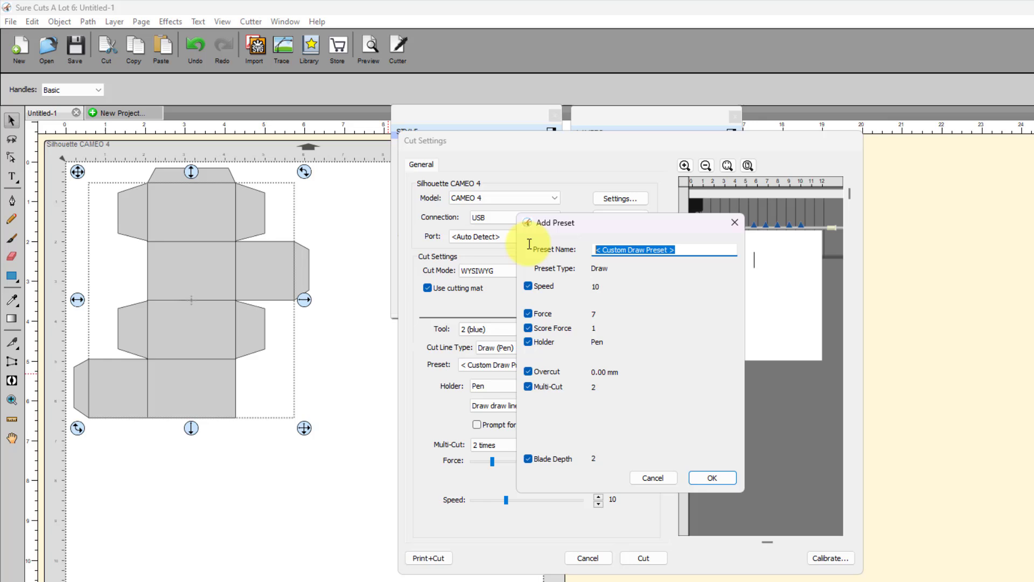
{"action": "type", "text": "Medium"}
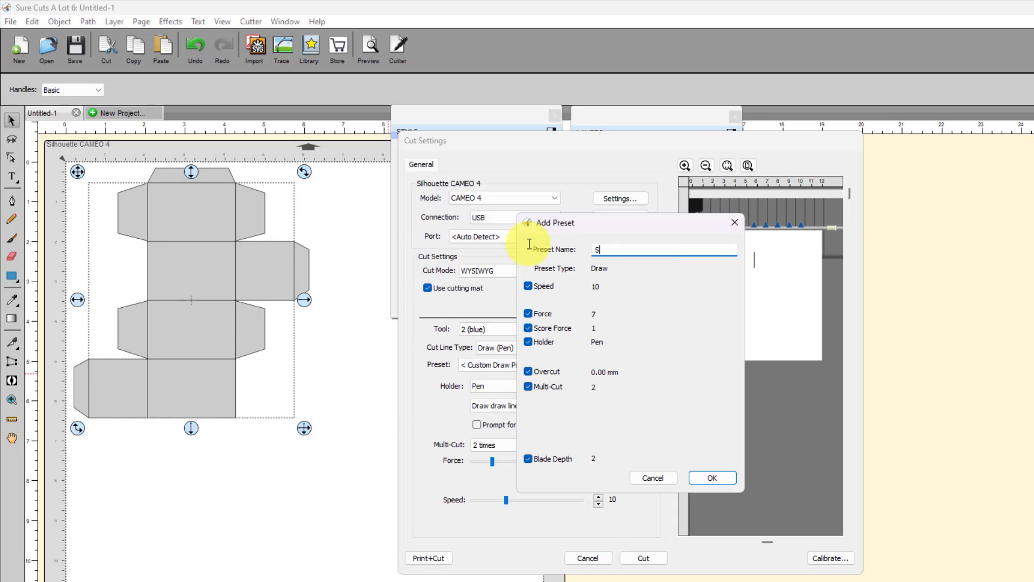
{"action": "type", "text": " Cardstock - Score"}
{"action": "left_click", "coordinate": [719, 481]}
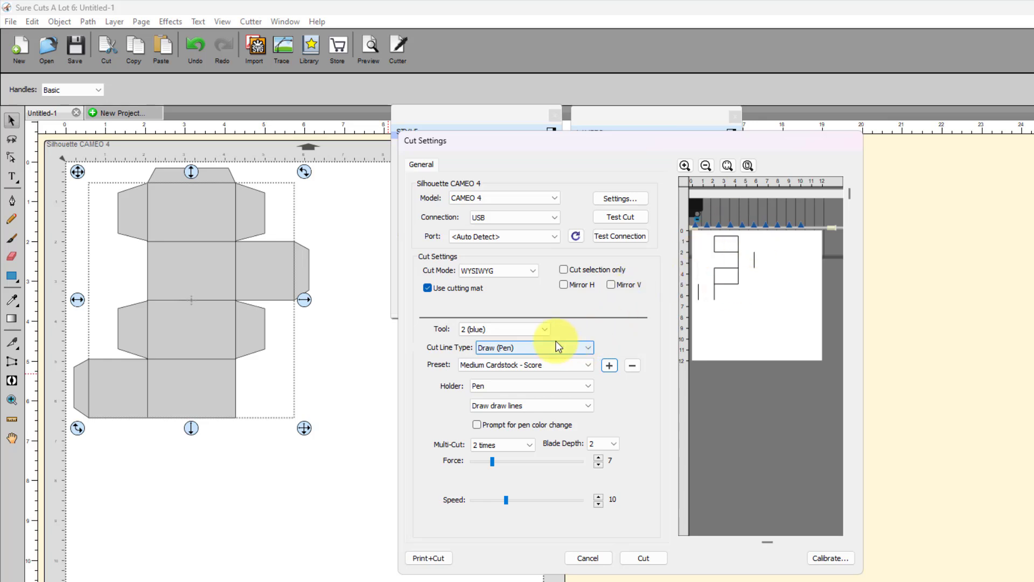
Step: Confirm tool 1 (red) and tool 2 (blue) each keep their new presets, ending on tool 2
{"action": "left_click", "coordinate": [545, 328]}
{"action": "left_click", "coordinate": [491, 341]}
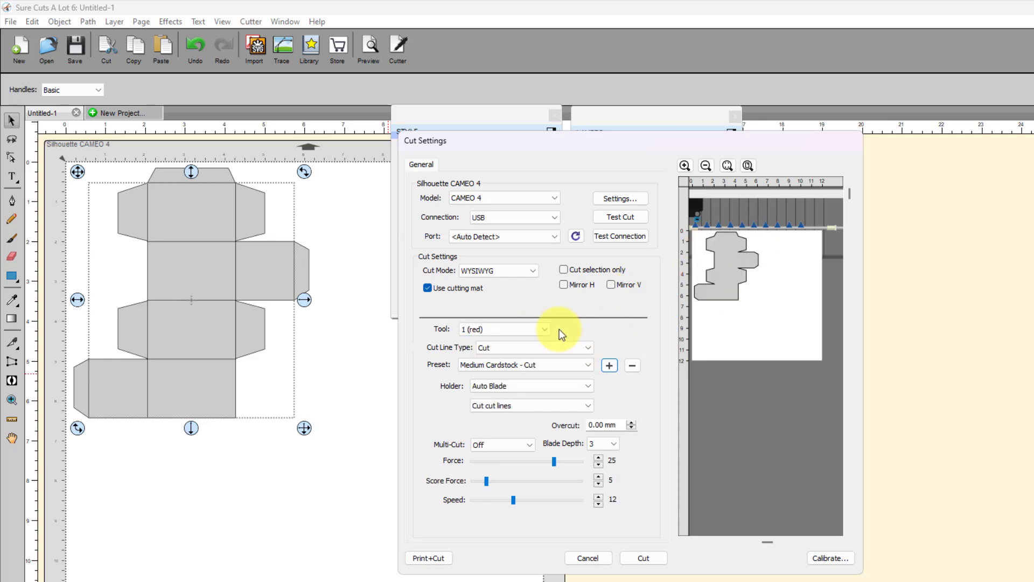
{"action": "left_click", "coordinate": [547, 325]}
{"action": "left_click", "coordinate": [501, 348]}
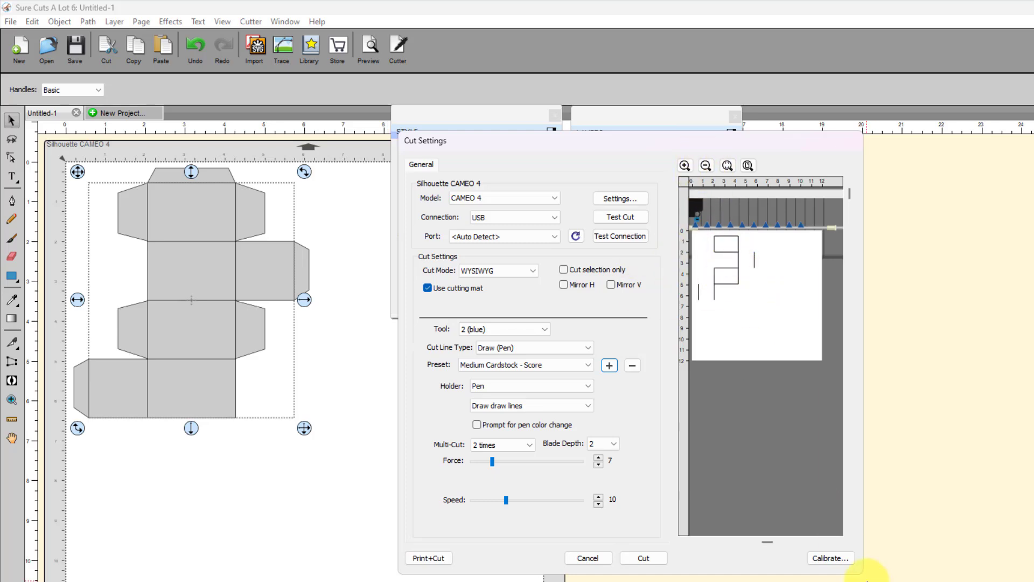
Step: Enlarge the Cut Settings window and zoom the cut preview to frame the mat
{"action": "left_click_drag", "start_coordinate": [858, 567], "coordinate": [998, 581]}
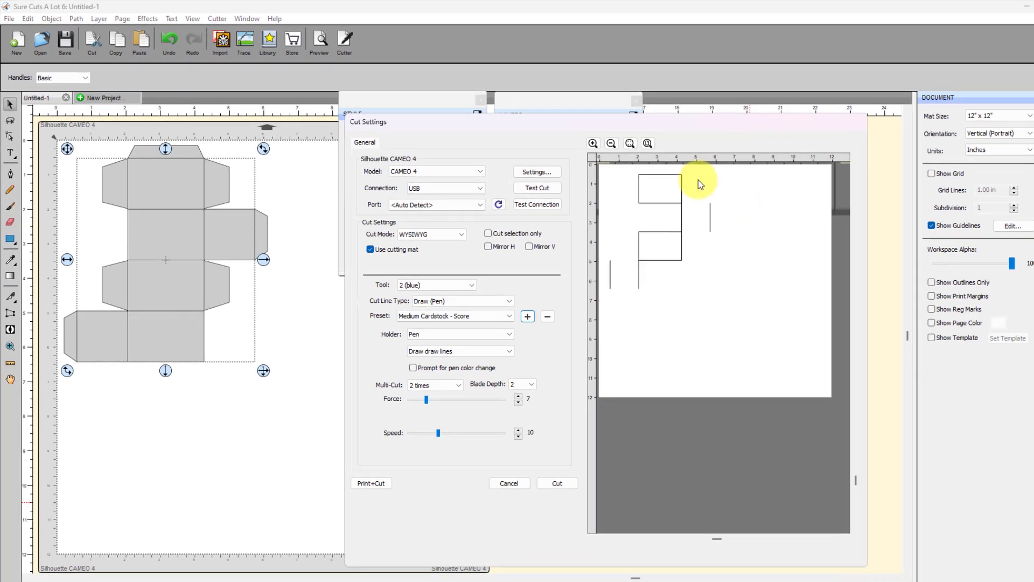
{"action": "left_click", "coordinate": [612, 143]}
{"action": "left_click", "coordinate": [612, 143]}
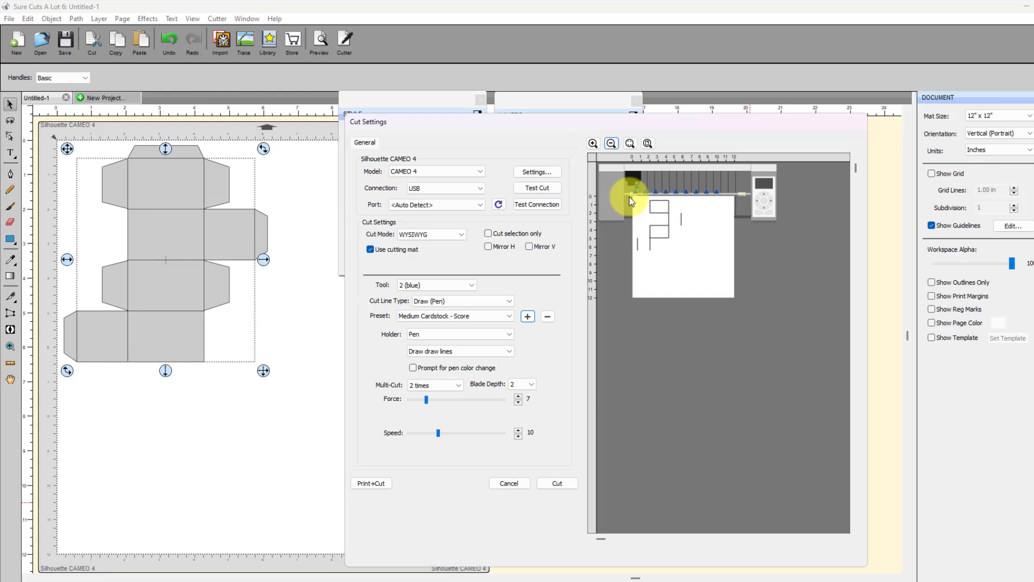
{"action": "left_click", "coordinate": [593, 144]}
{"action": "left_click", "coordinate": [593, 144]}
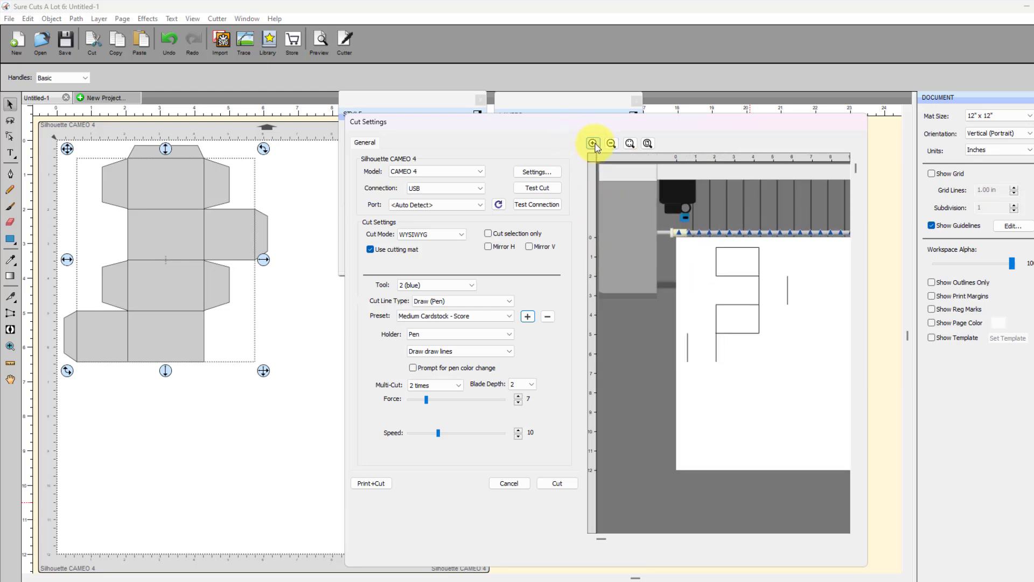
{"action": "left_click", "coordinate": [611, 144]}
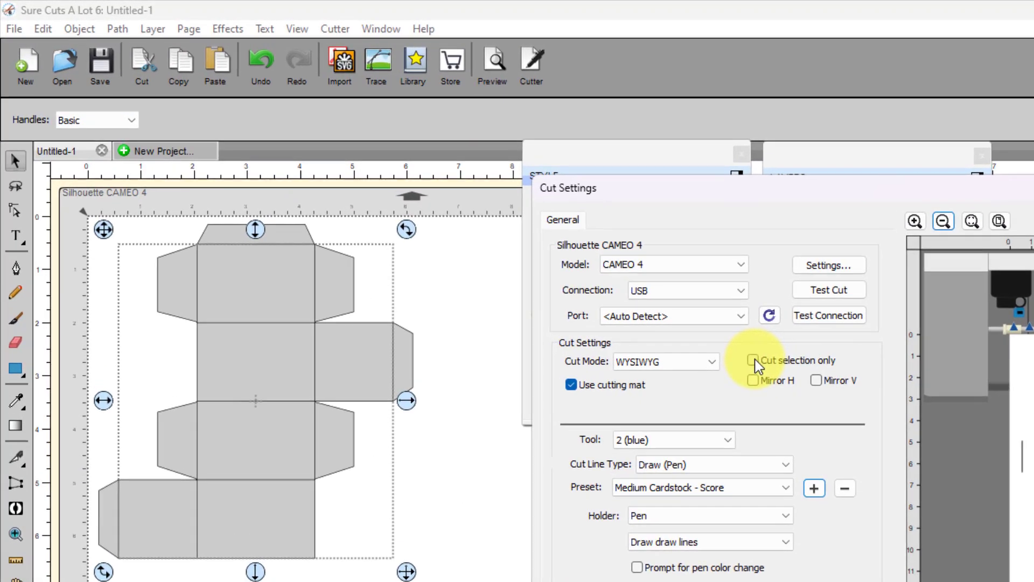
Step: Switch to tool 1 (red) blade and turn off Cut selection only to cut the whole design
{"action": "left_click", "coordinate": [754, 360]}
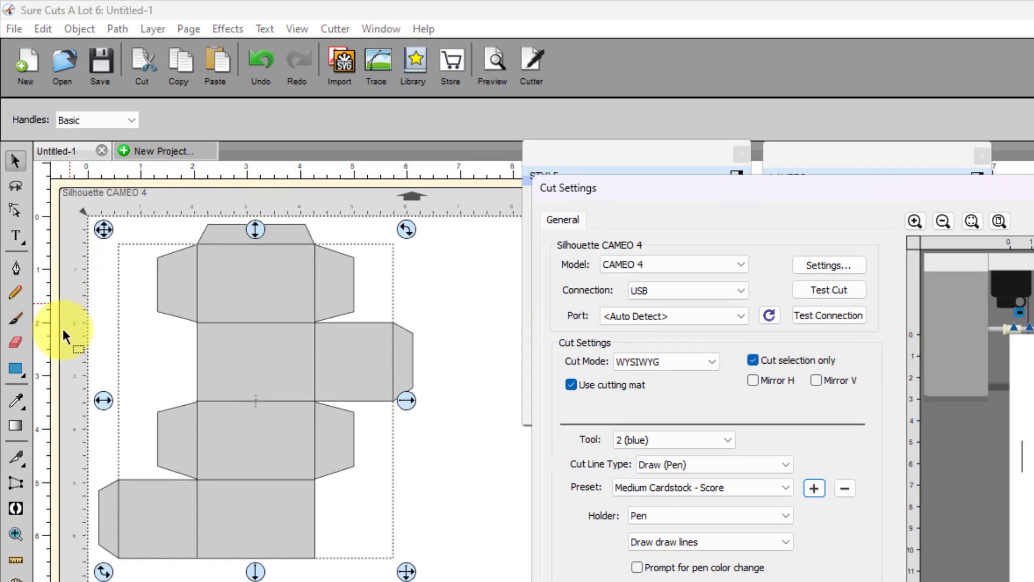
{"action": "left_click", "coordinate": [721, 437]}
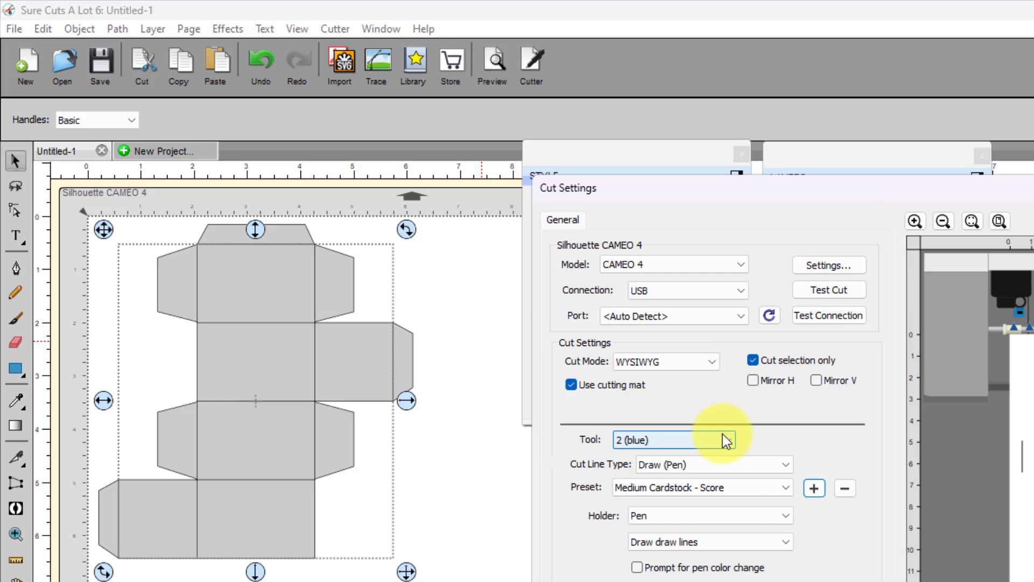
{"action": "left_click", "coordinate": [630, 455]}
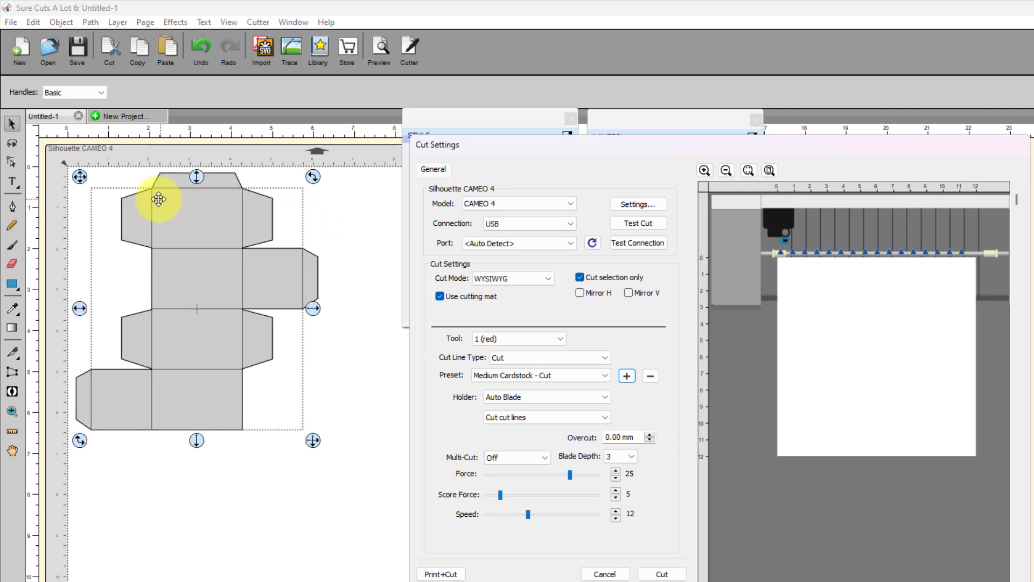
{"action": "left_click", "coordinate": [579, 277]}
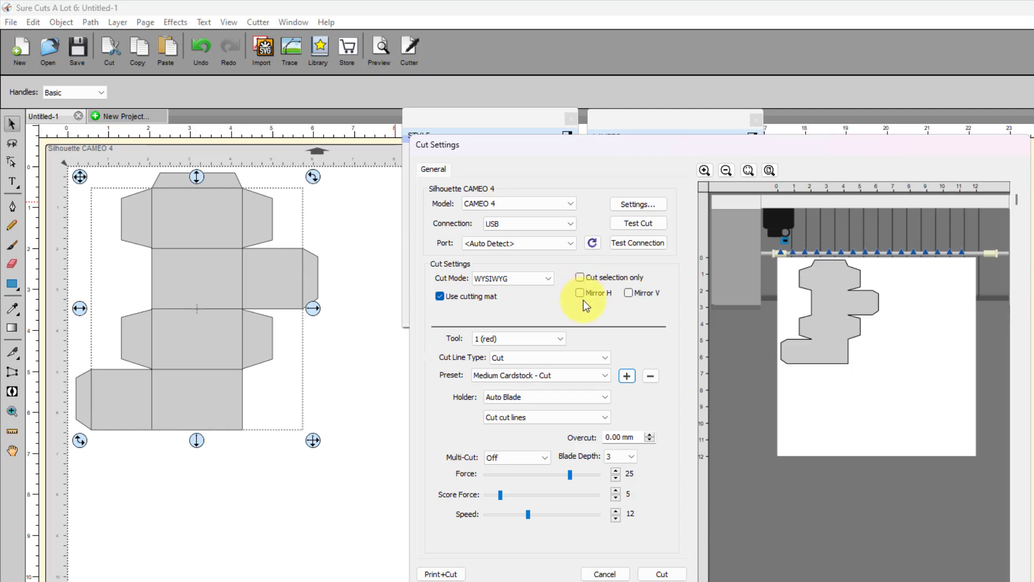